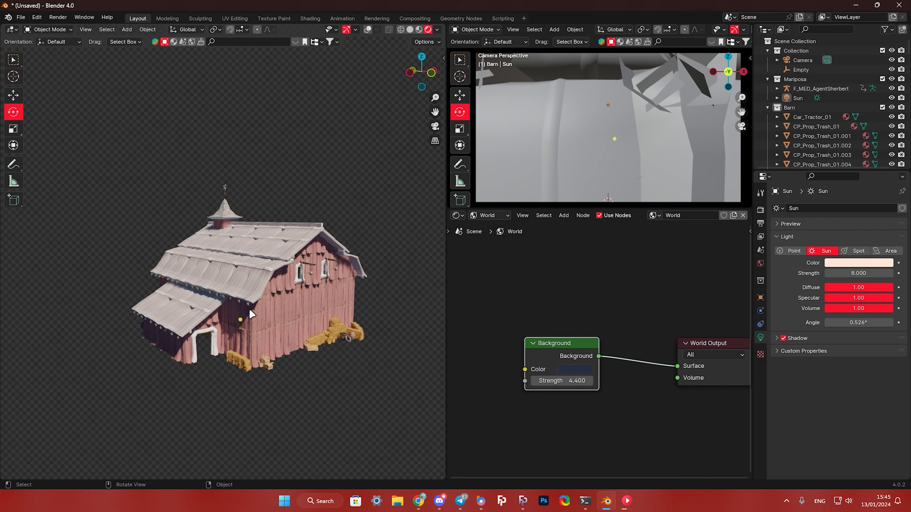
- Delete all the barn objects from the scene
key(a)
right_click(273, 317)
click(252, 454)
- Switch to FortnitePorting and export the Lucky Park building to Blender
click(522, 501)
scroll(472, 296, down, 5)
click(530, 344)
double_click(583, 346)
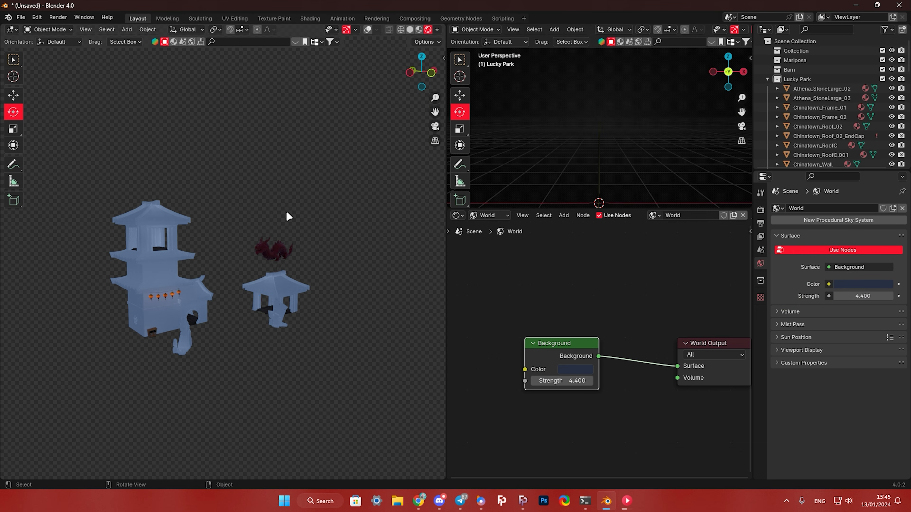
- Add a sun light to the Lucky Park scene in Blender, set its strength to 8 and adjust its colour
scroll(287, 213, up, 3)
click(127, 29)
click(217, 164)
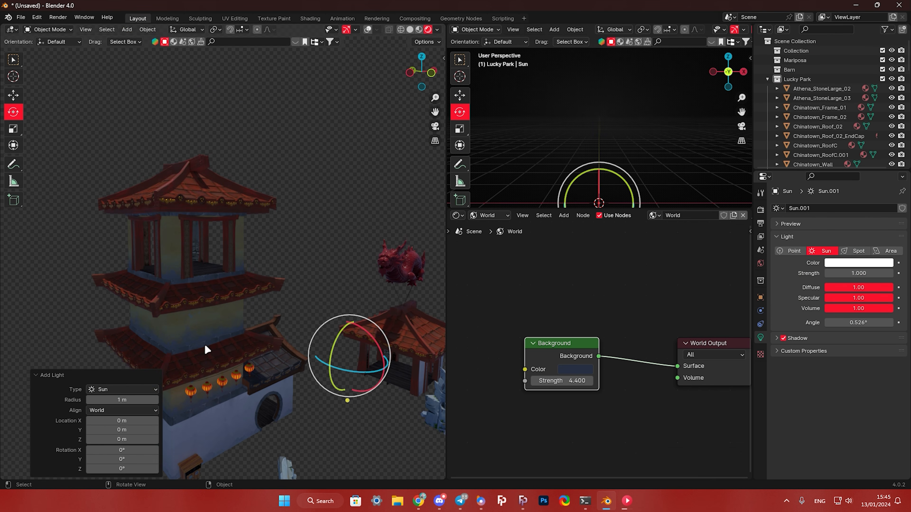
double_click(856, 274)
text(8)
key(Return)
click(853, 264)
drag(834, 167, 839, 174)
- Rotate the sun light to change the lighting direction on the buildings and reposition it
drag(330, 356, 328, 388)
drag(323, 363, 1, 92)
click(13, 96)
middle_drag(308, 326, 222, 300)
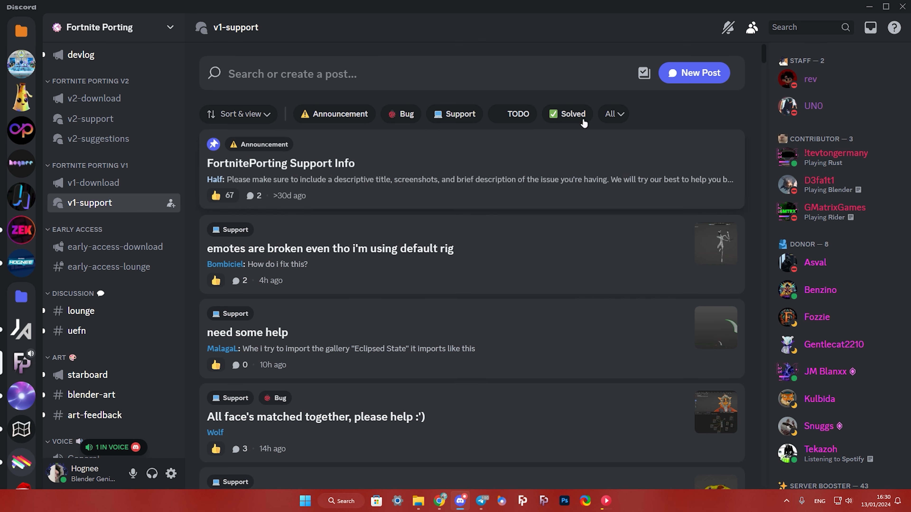
- Draft a v1-support forum post in Discord with the message "I have problems with...", an attached image and the Support tag
click(694, 73)
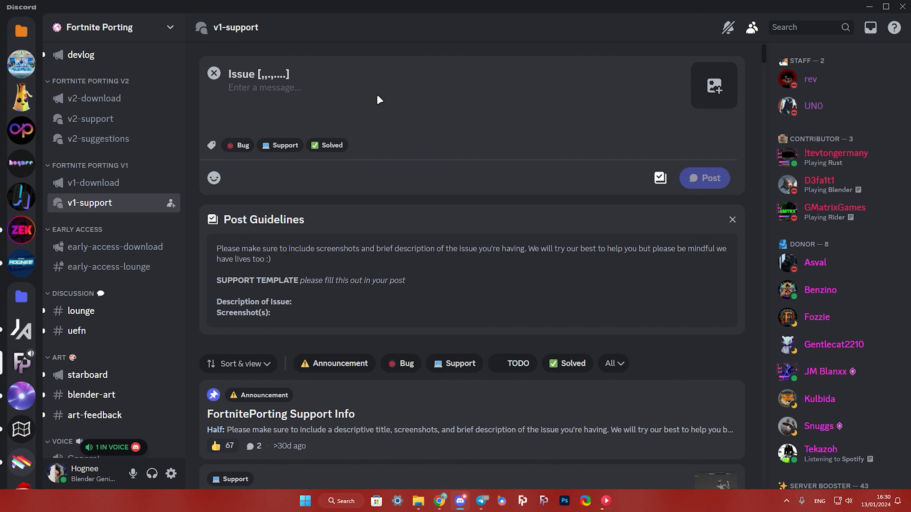
text(I have problems with......)
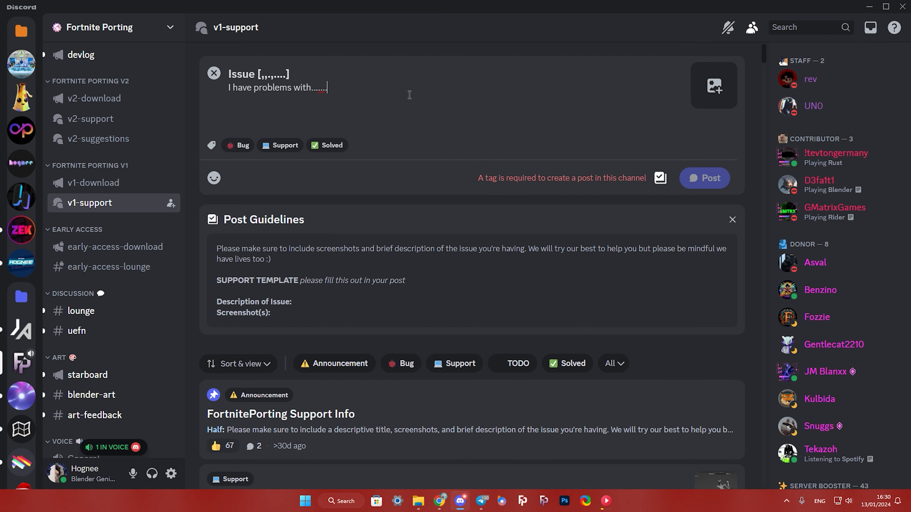
click(714, 86)
click(272, 144)
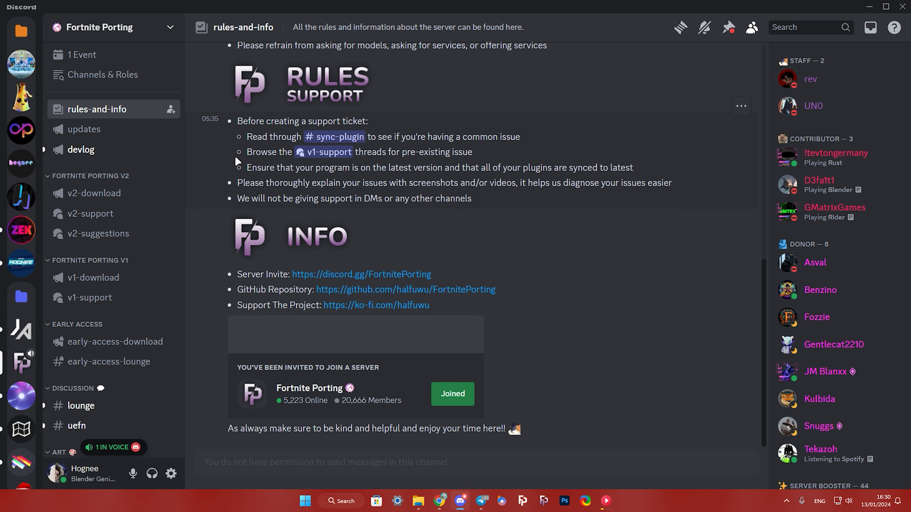
- Review the server's support rules and open the v2-download channel
scroll(206, 212, up, 3)
scroll(204, 208, down, 3)
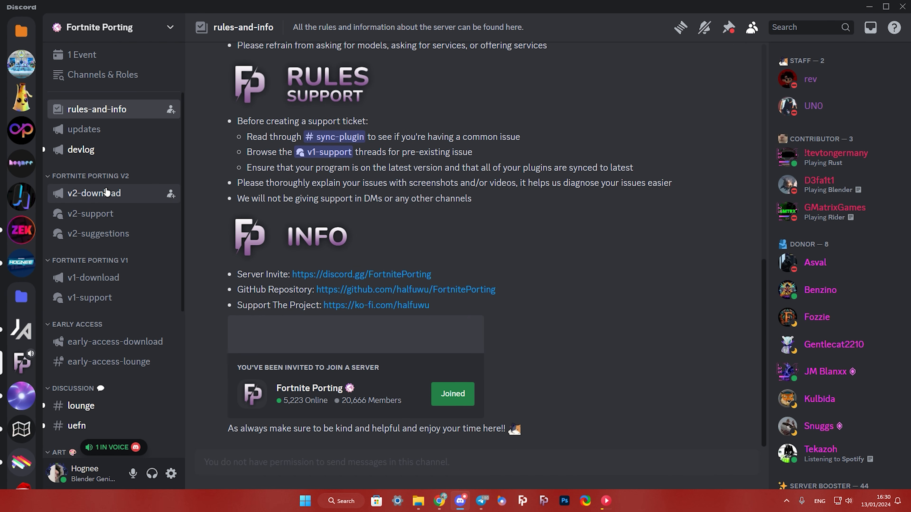
click(104, 195)
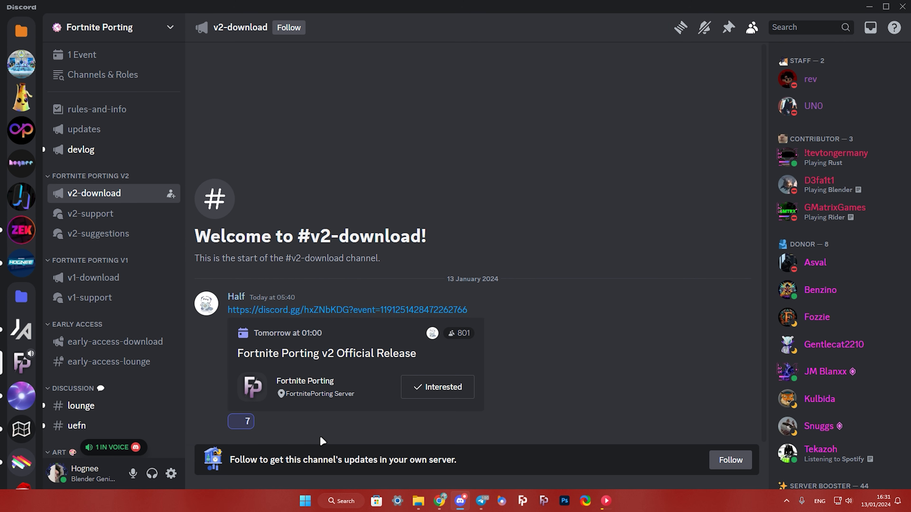
- Switch to File Explorer and launch the FortnitePorting Installer found in Downloads
click(417, 501)
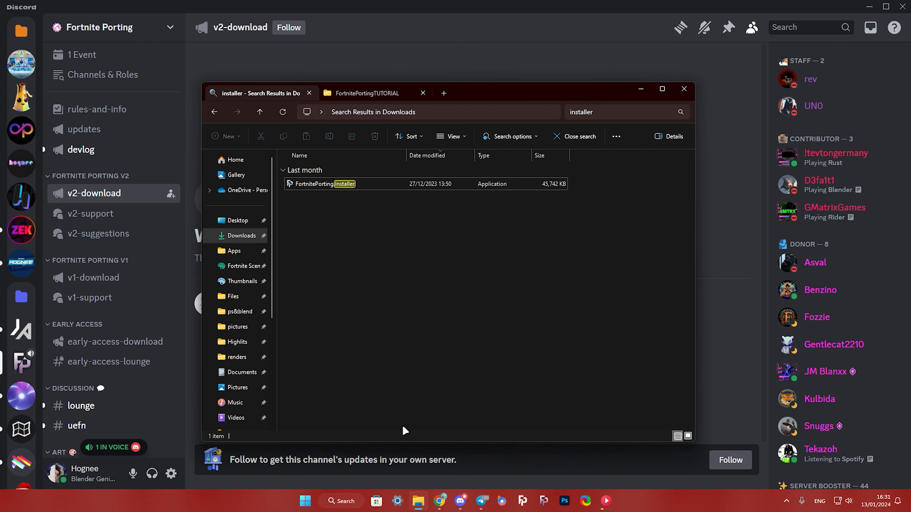
click(355, 185)
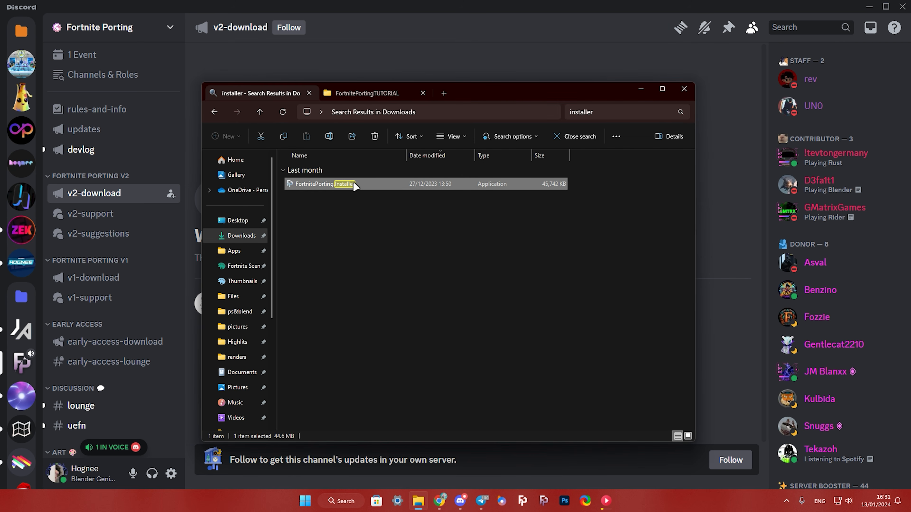
double_click(355, 186)
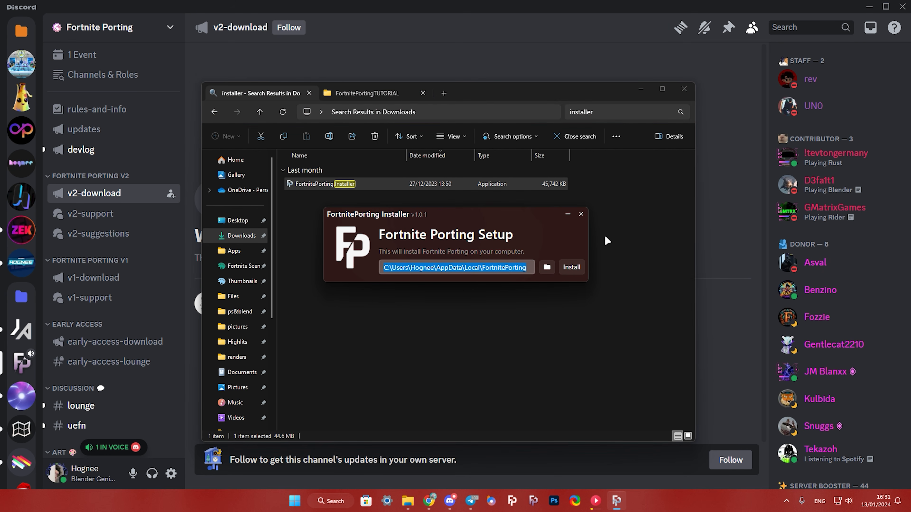
- Set the installation path to D:\Apps\FortnitePortingTUTORIAL and start installing Fortnite Porting
click(366, 93)
click(548, 114)
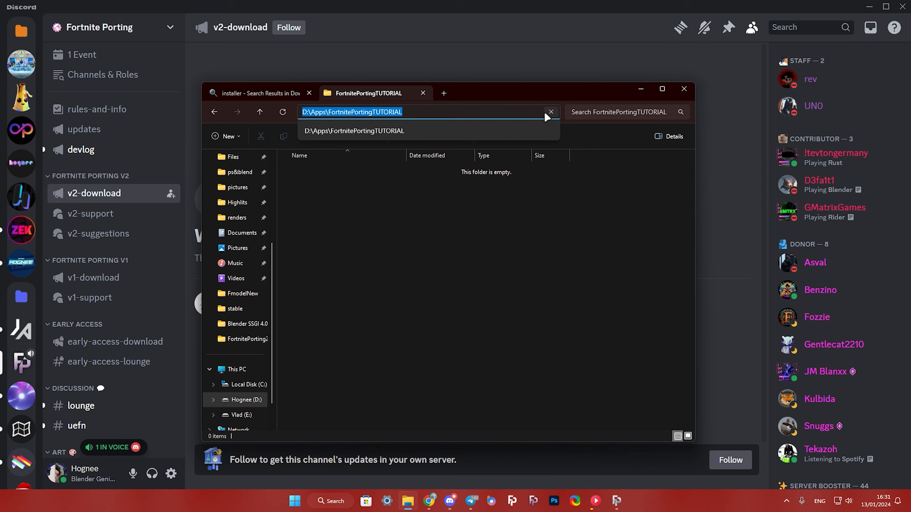
text(D:\Apps\FortnitePortingTUTORIAL)
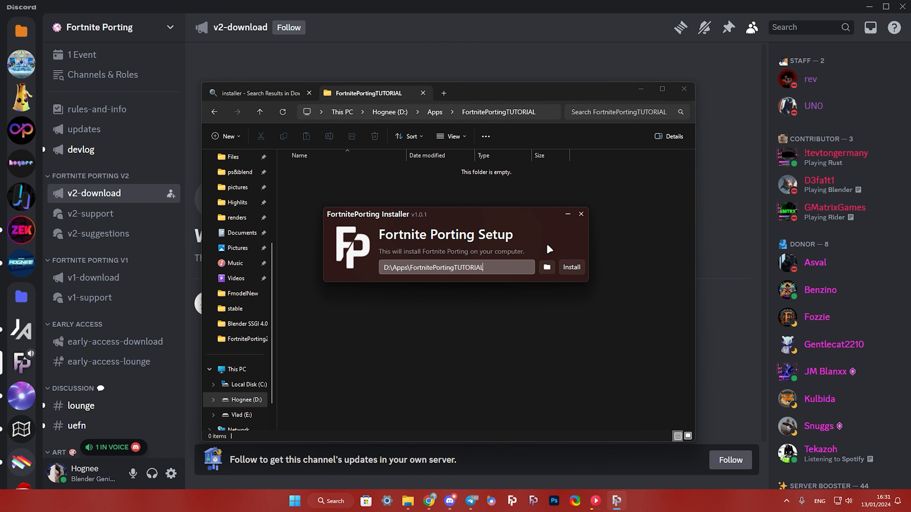
click(571, 267)
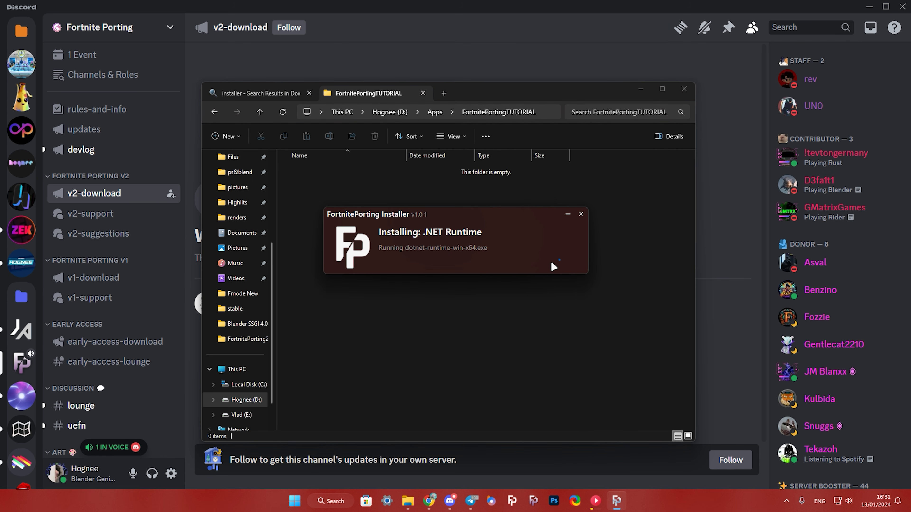
- Allow the .NET Runtime and Microsoft Visual C++ 2015-2022 Redistributable (x64) installations and finish the setup
click(445, 334)
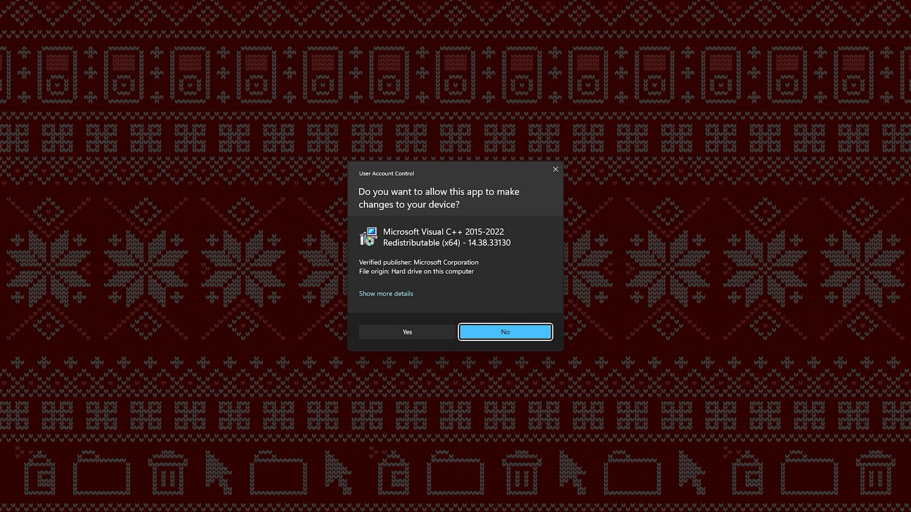
click(441, 331)
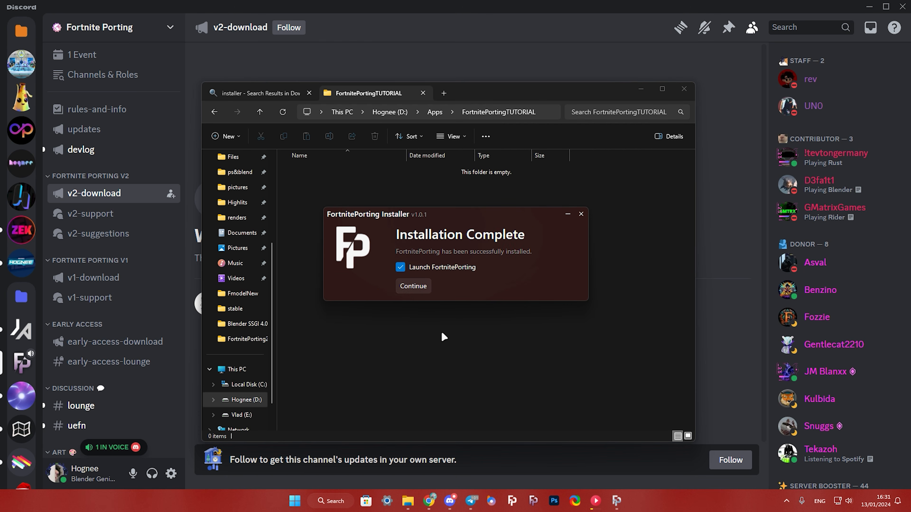
click(400, 284)
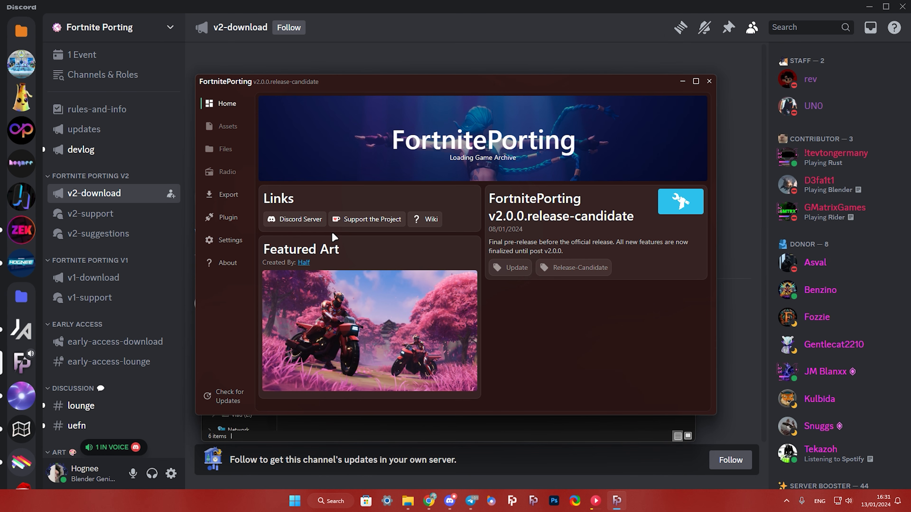
- Examine the available installation types in the FortnitePorting settings
click(230, 240)
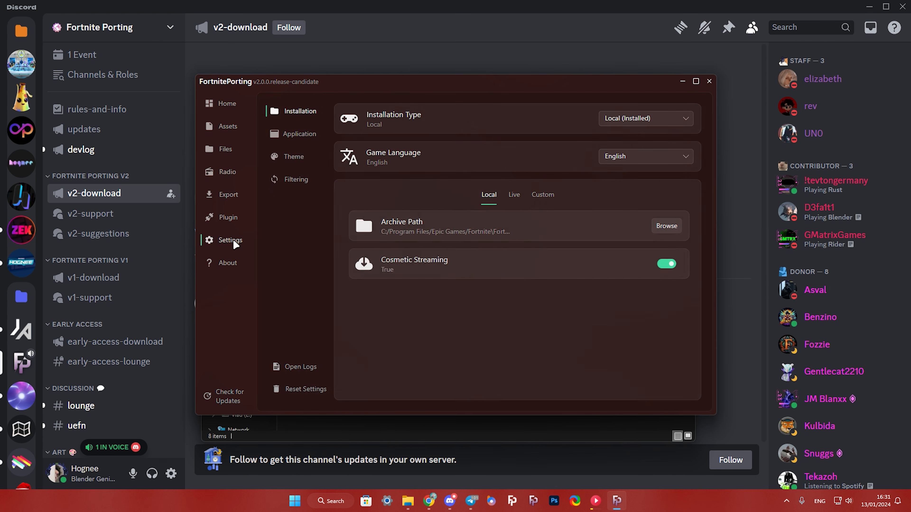
click(648, 119)
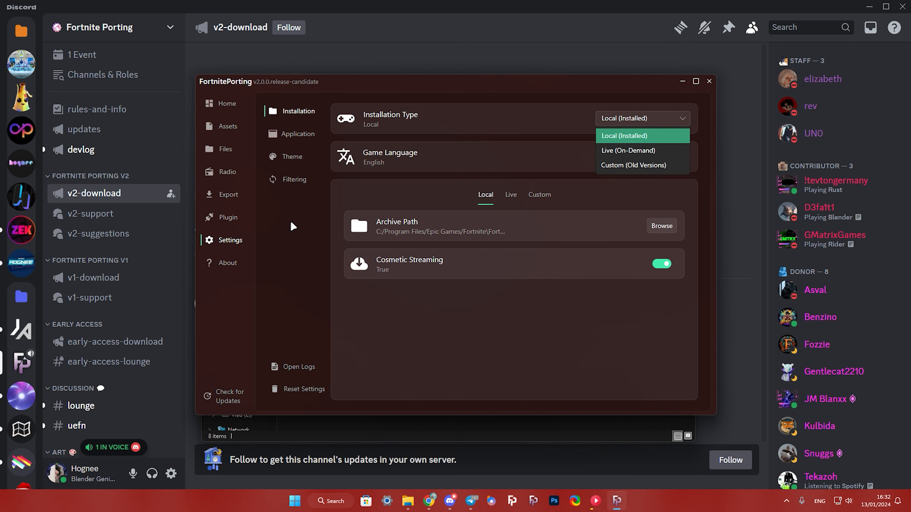
click(293, 228)
- Sync the FortnitePorting plugin with the listed Blender 4.0 installation
click(230, 218)
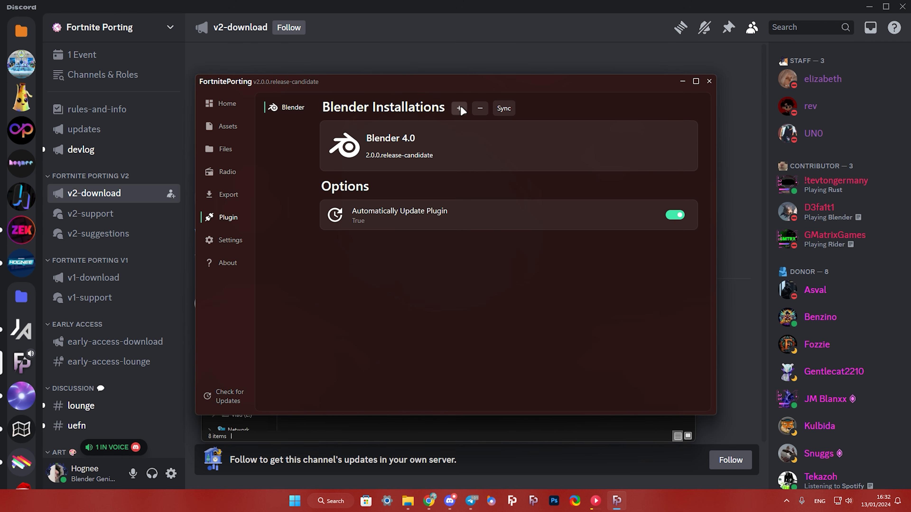
click(504, 108)
click(516, 265)
- Add the Blender executable from D:\Apps\BlenderBuilds\stable\Blender4.0 as a Blender installation and sync the plugin
click(459, 108)
click(231, 198)
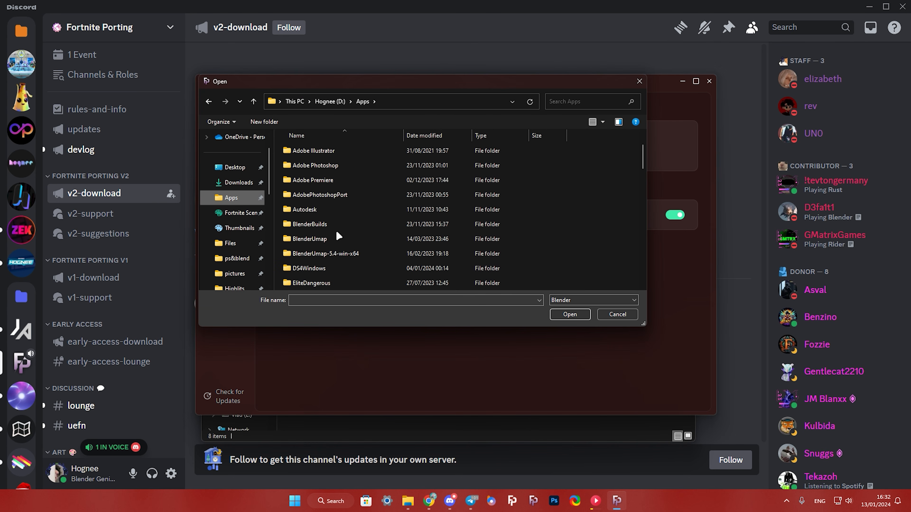
double_click(326, 225)
double_click(317, 233)
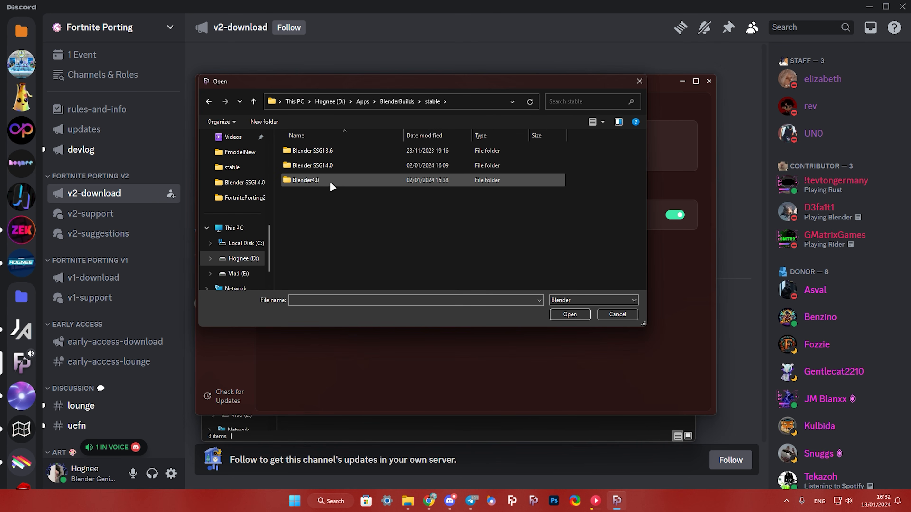
double_click(330, 182)
click(322, 209)
click(569, 314)
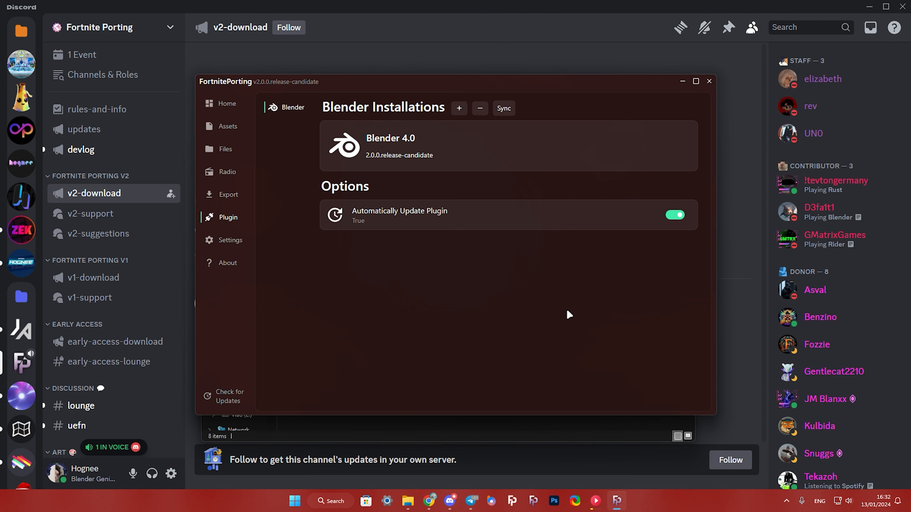
click(504, 108)
click(522, 266)
- Look up the Fortnite Porting add-on in Blender's preferences by searching for "fortn", and close the preferences
click(68, 138)
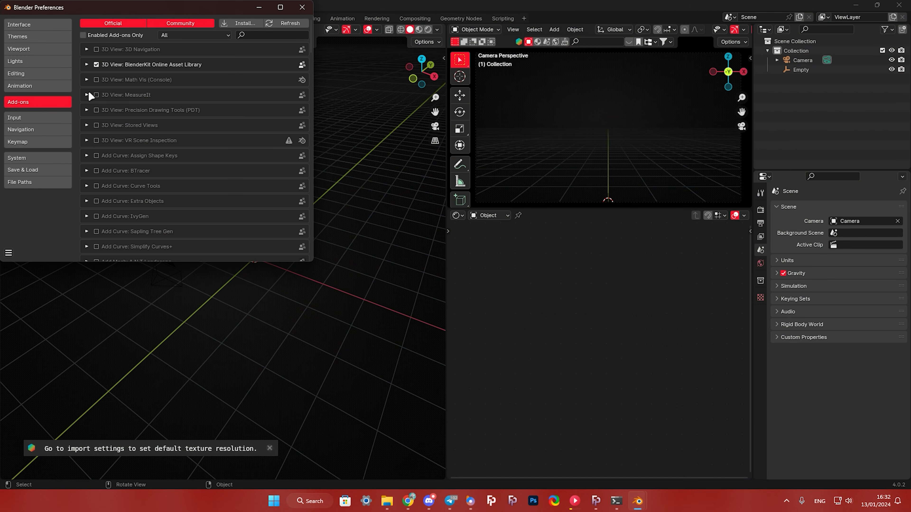
click(265, 35)
text(fortn)
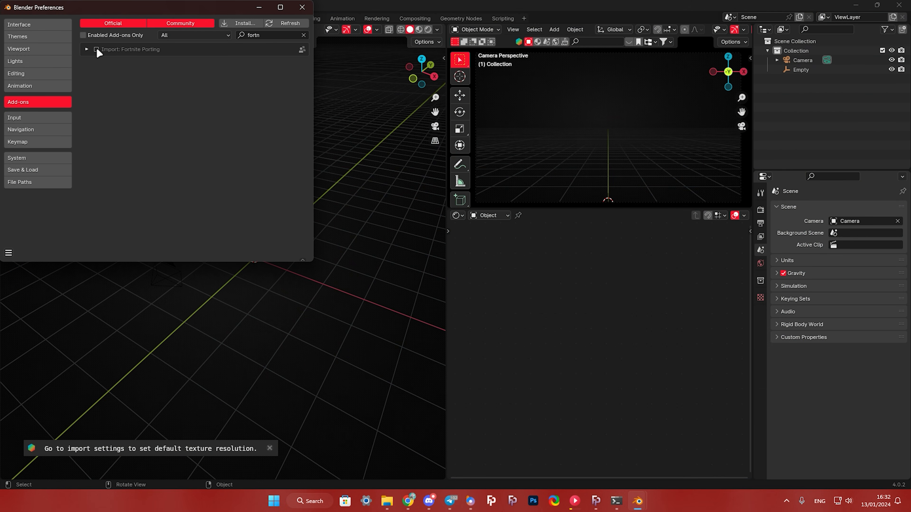
click(301, 7)
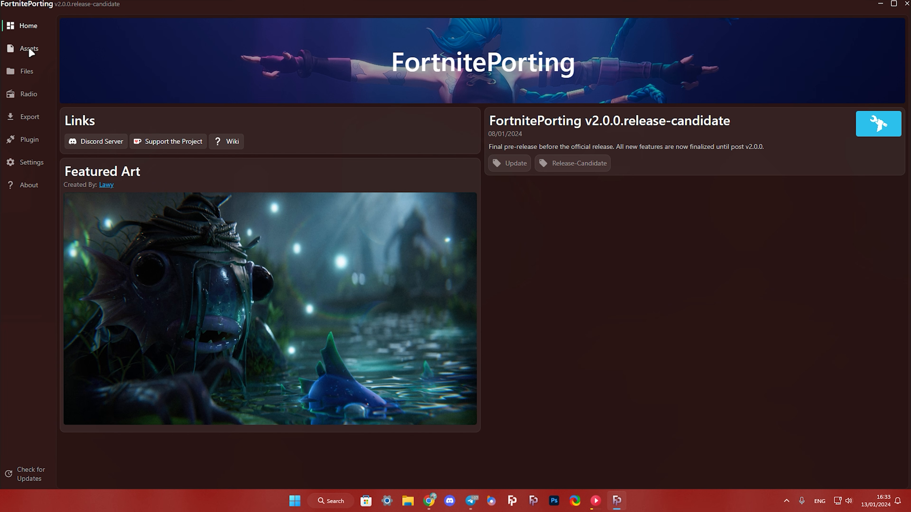
- Browse the FortnitePorting asset library's Cosmetics, Creative, Gameplay and Festival categories
click(27, 48)
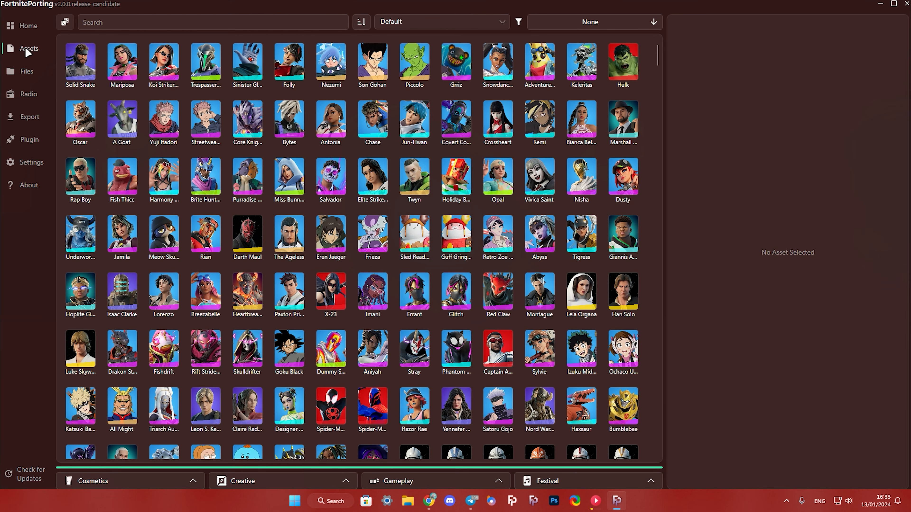
click(193, 481)
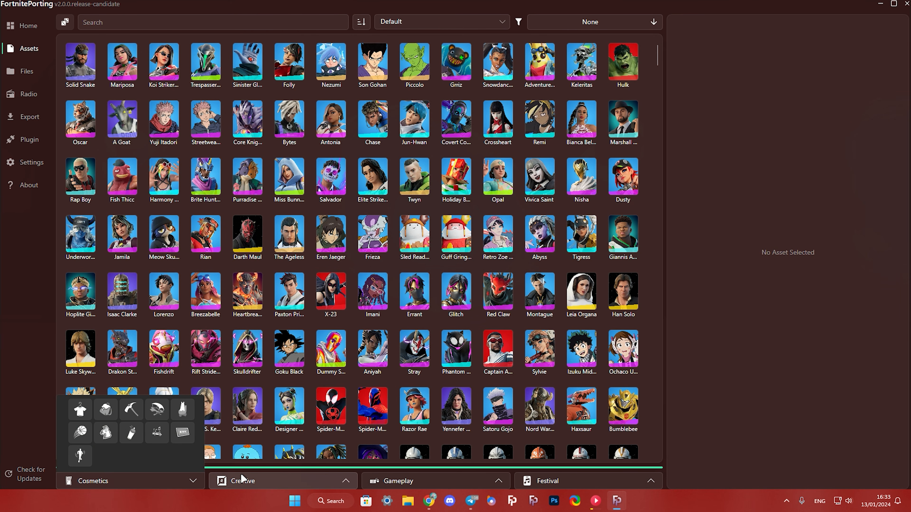
click(287, 480)
click(451, 481)
click(558, 481)
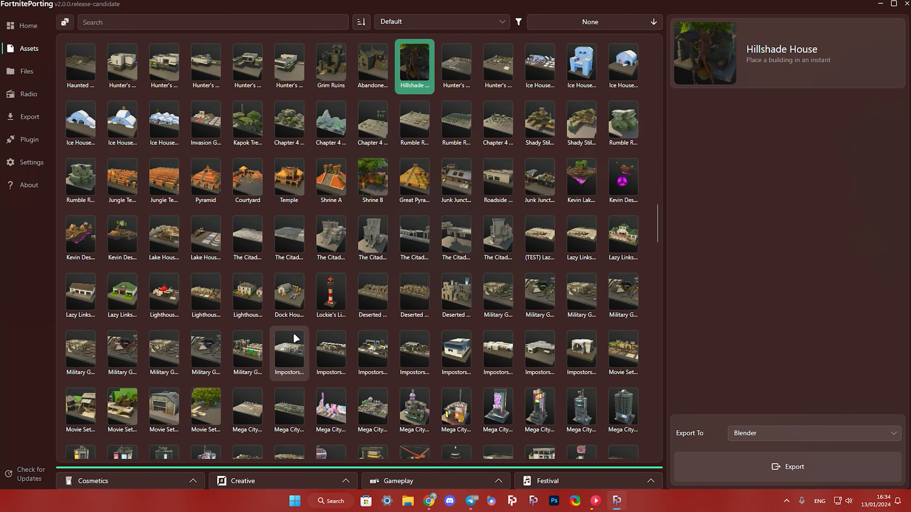
- Browse the gallery assets, viewing Obstacle Course Gallery Green and Festival Gallery
scroll(294, 338, down, 13)
click(415, 287)
scroll(345, 326, down, 13)
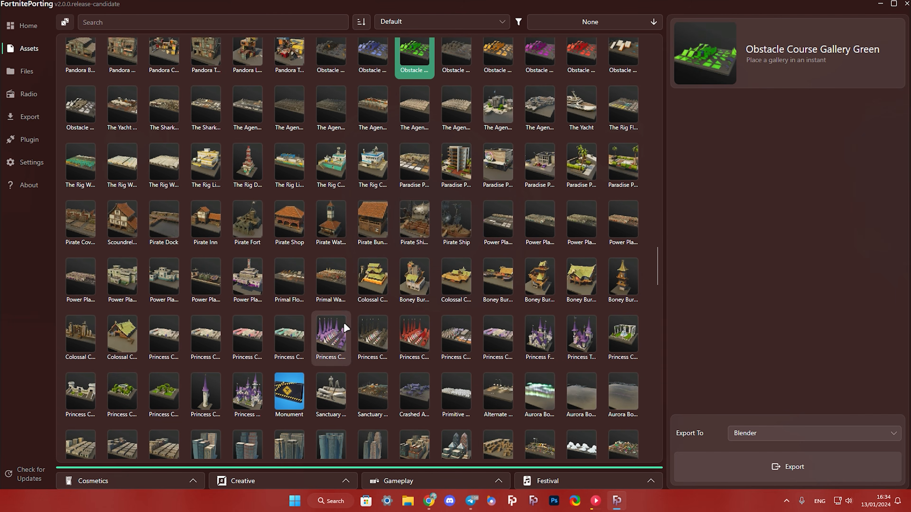
- Browse the game files and expand the folder tree FortniteGame > Content > Athena > Apollo > Environments
scroll(345, 325, down, 12)
click(82, 305)
click(81, 412)
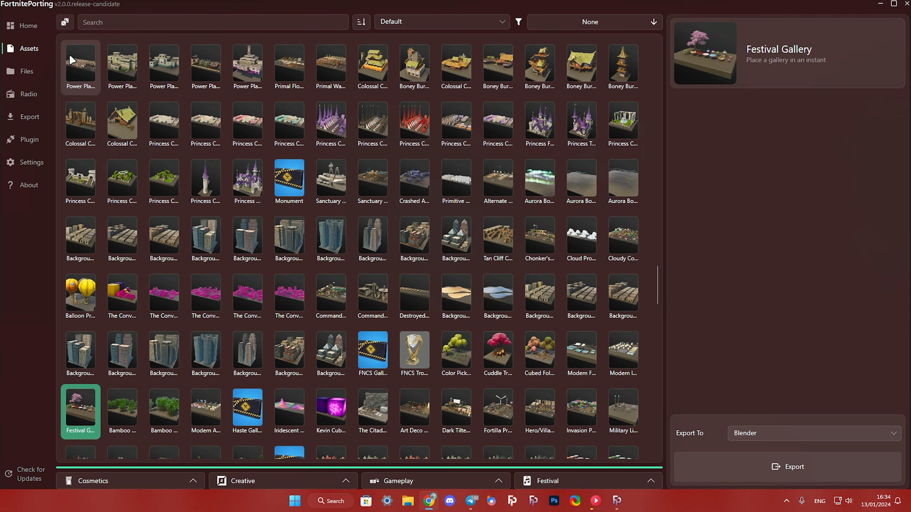
click(28, 71)
scroll(323, 107, down, 5)
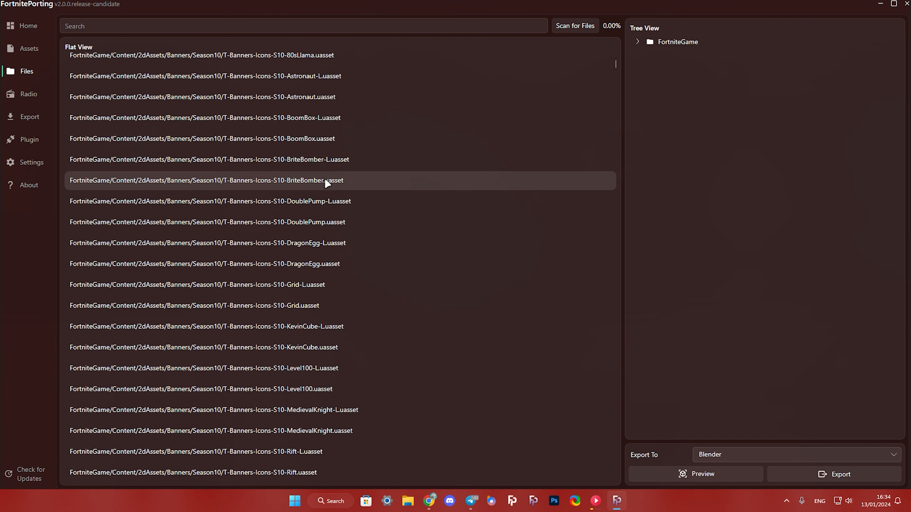
scroll(325, 179, up, 5)
click(637, 41)
click(645, 57)
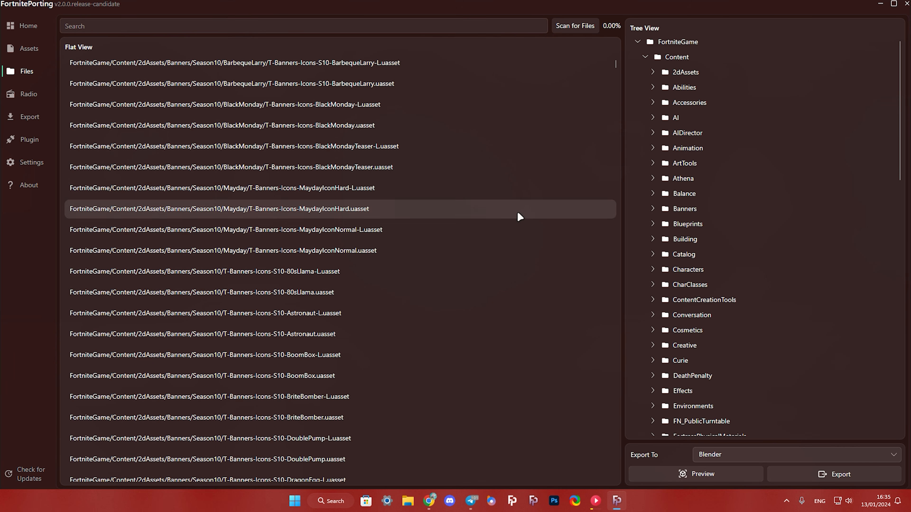
click(651, 178)
click(659, 224)
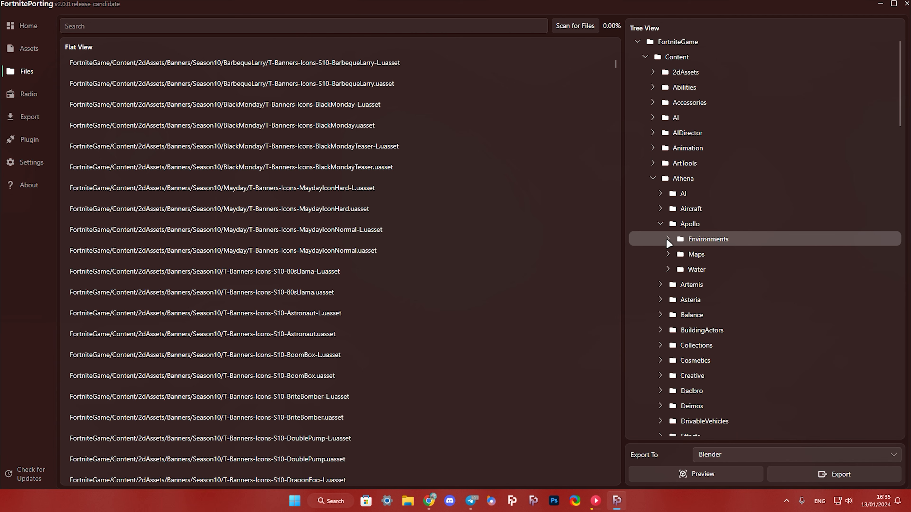
click(667, 238)
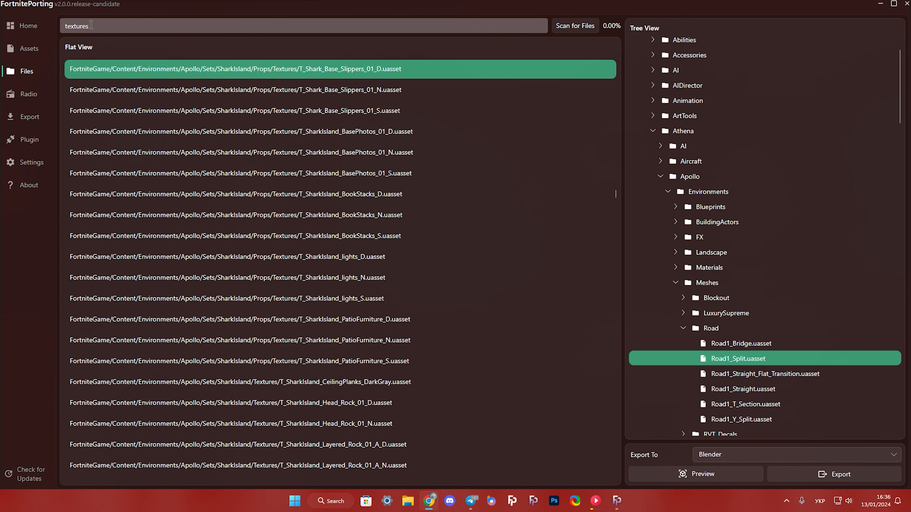
- Play the Squeaky Clean track from the radio's music list
click(38, 92)
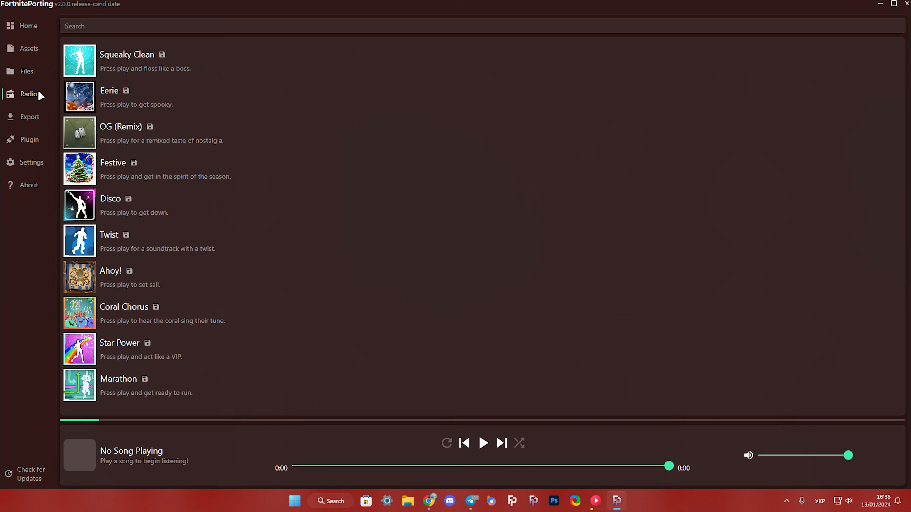
click(84, 57)
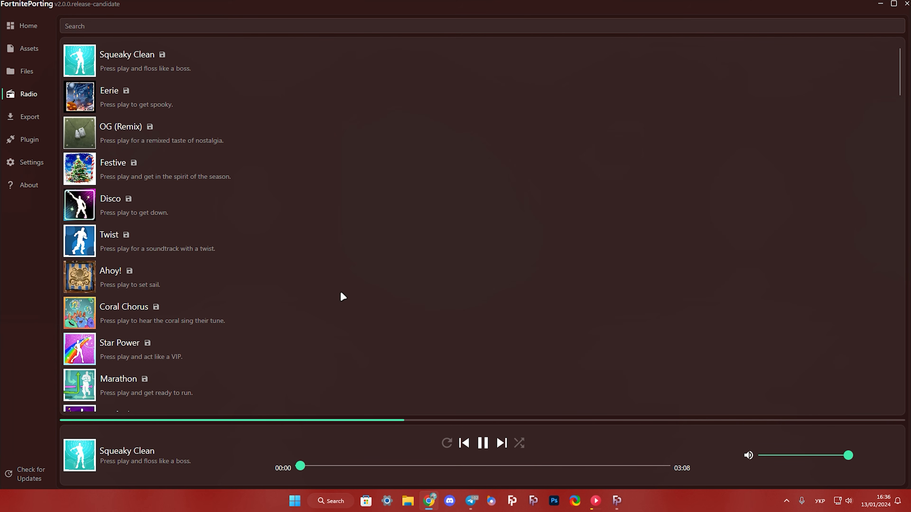
- Play the Coral Chorus track from the radio's music list
click(338, 329)
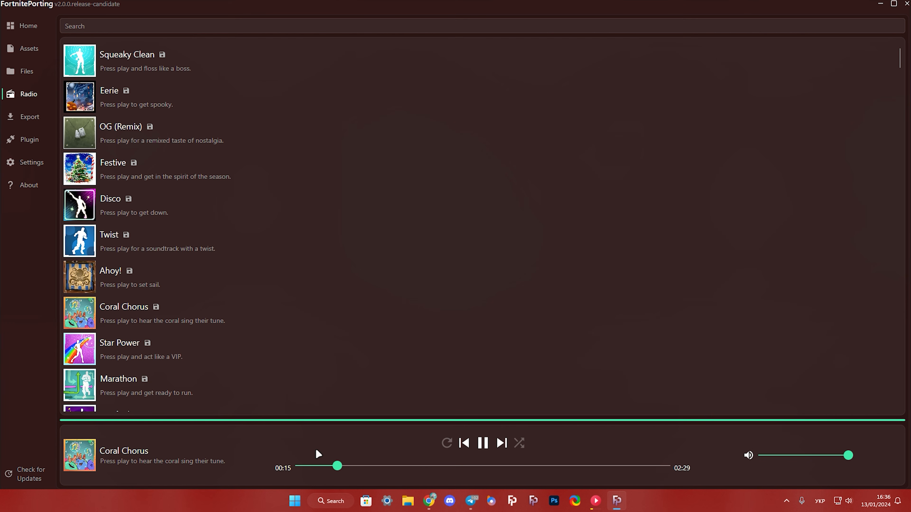
click(331, 89)
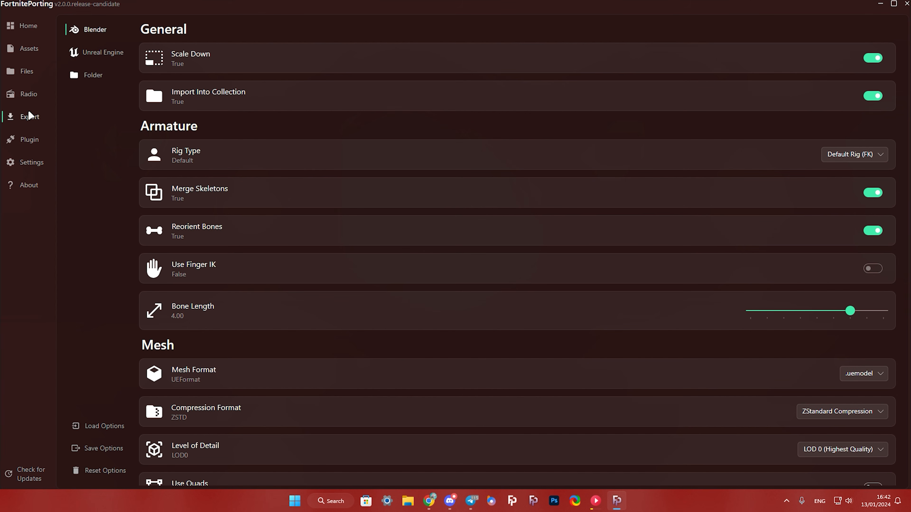
- Review the Blender export options for armature, mesh, materials, animation and textures
scroll(311, 69, down, 1)
scroll(321, 67, down, 5)
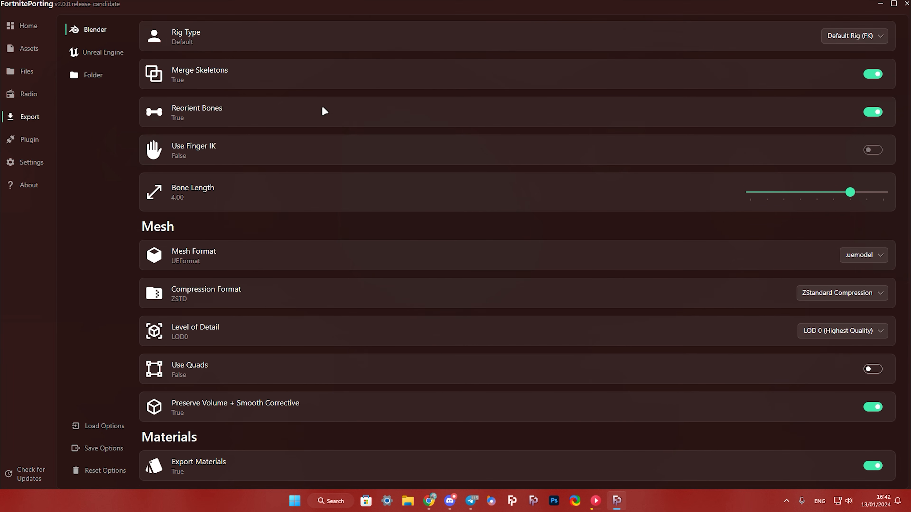
scroll(307, 183, down, 4)
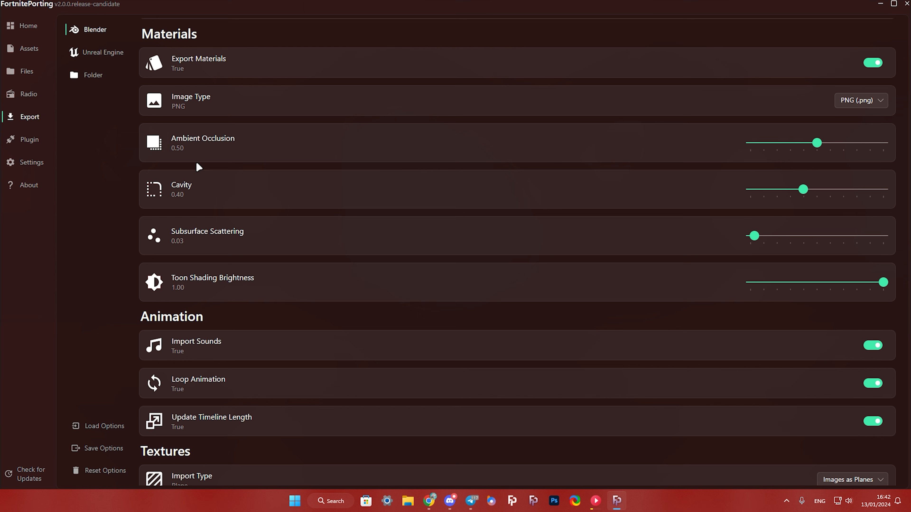
scroll(198, 166, down, 1)
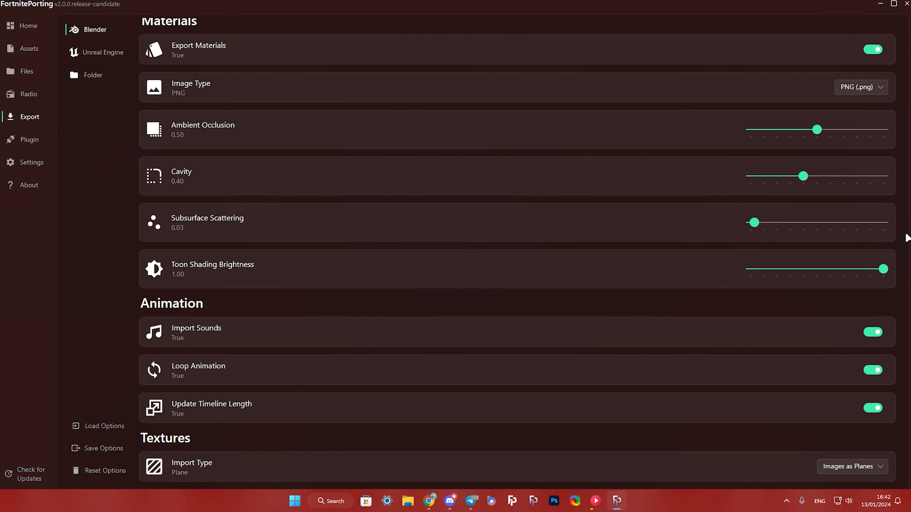
- Review the Blender plugin installation, and look through the Installation, Application, Theme and Filtering settings
click(32, 141)
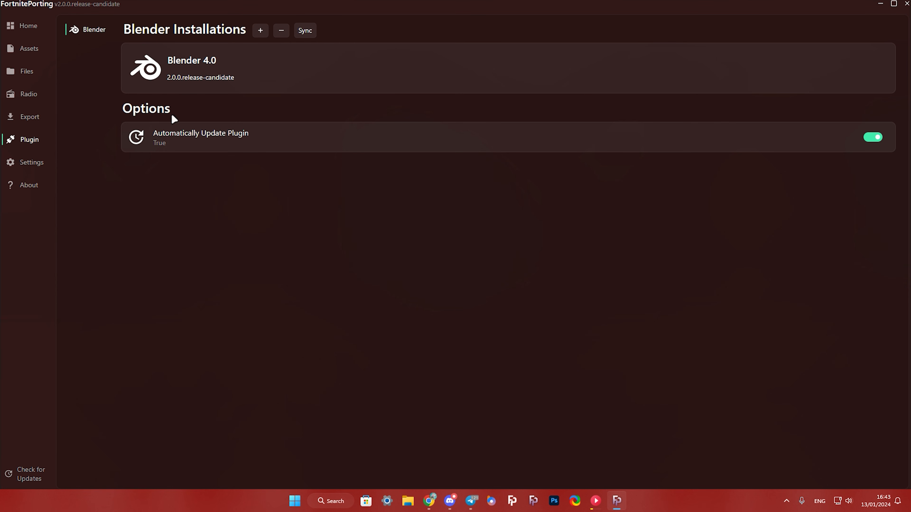
click(31, 163)
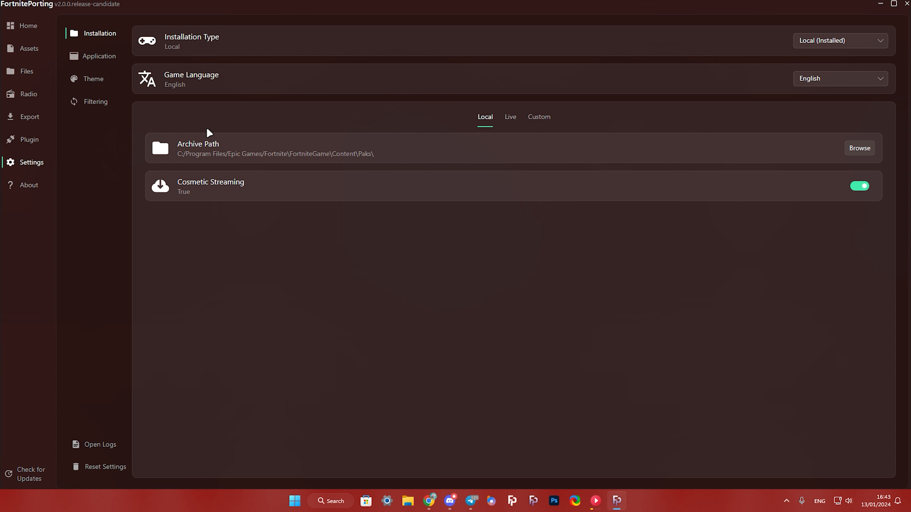
click(102, 57)
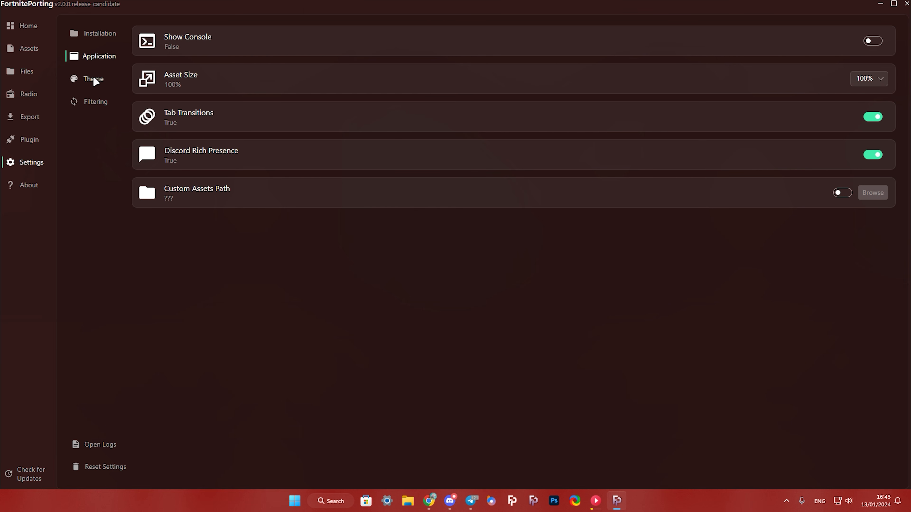
click(94, 80)
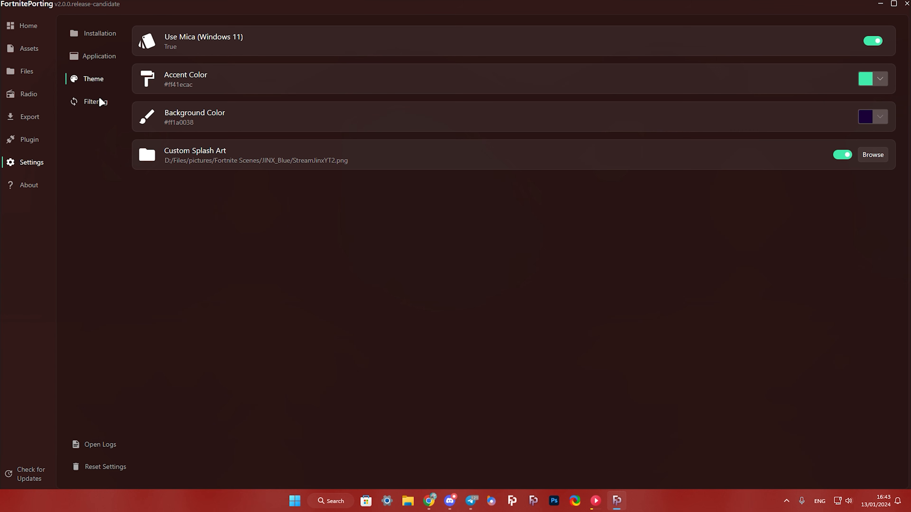
click(100, 102)
click(96, 57)
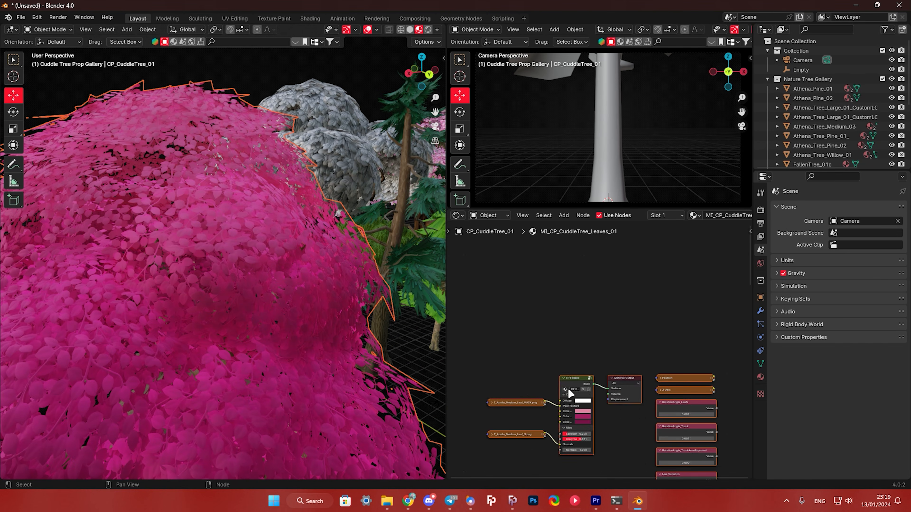
- Inspect the imported tree gallery in Blender and the pink cuddle tree's FP Foliage leaf material
scroll(569, 392, up, 3)
click(607, 352)
scroll(233, 256, down, 8)
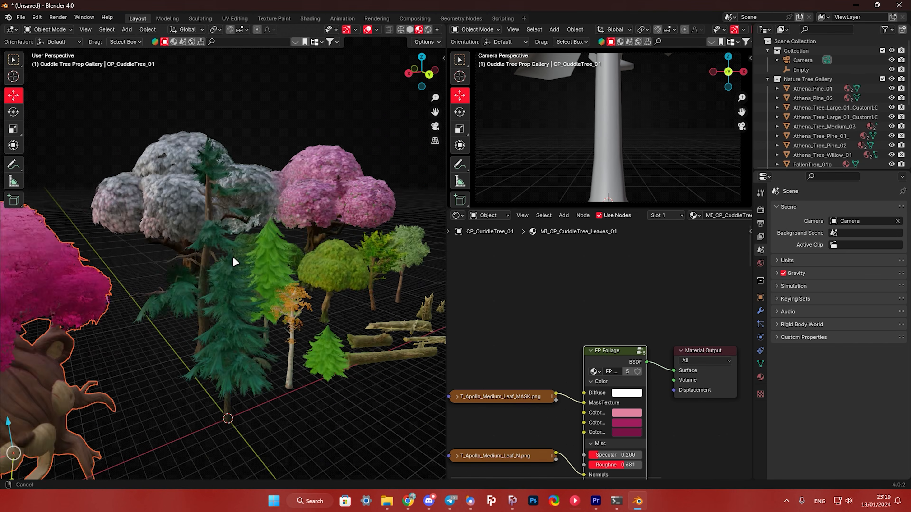
scroll(248, 232, up, 5)
scroll(261, 261, down, 5)
- Add and rotate a sun light over the trees, with a pale peach color and a strength of 9
click(127, 29)
mouse_move(158, 154)
click(229, 165)
scroll(273, 201, down, 3)
drag(201, 304, 151, 251)
click(14, 112)
click(760, 337)
click(858, 263)
click(832, 176)
- Preview the trees in rendered shading without overlays, and set the world background to dark purple with strength 11.4
click(427, 29)
click(367, 29)
click(490, 215)
click(488, 235)
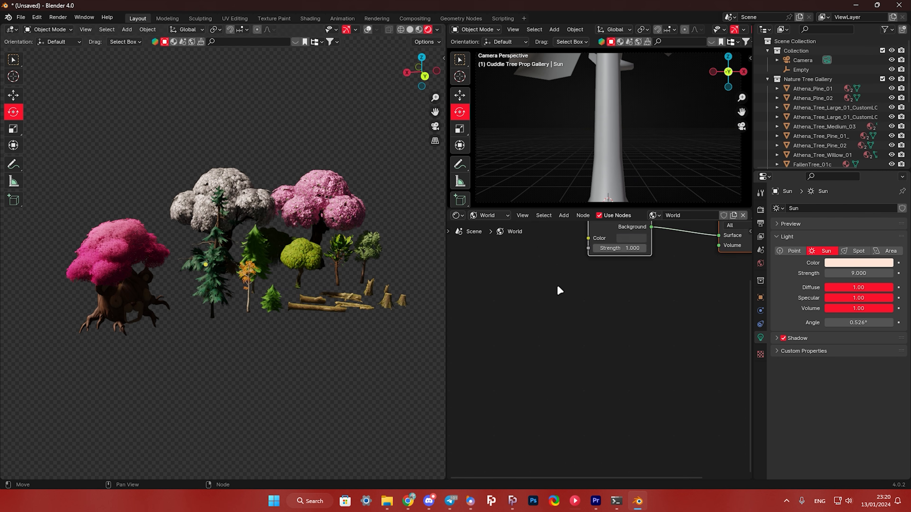
click(588, 300)
drag(576, 310, 595, 310)
scroll(229, 265, up, 3)
click(591, 301)
scroll(266, 273, down, 3)
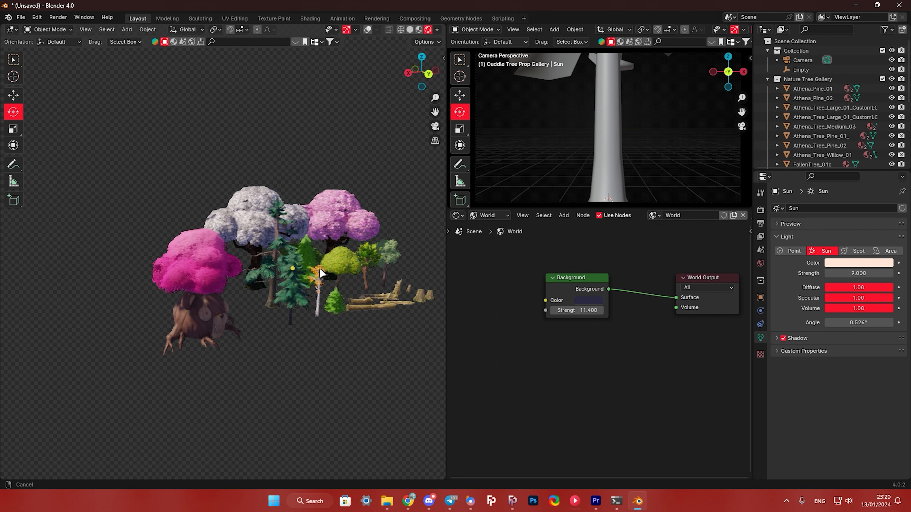
- Inspect the lit tree gallery up close in the rendered view
scroll(254, 297, up, 3)
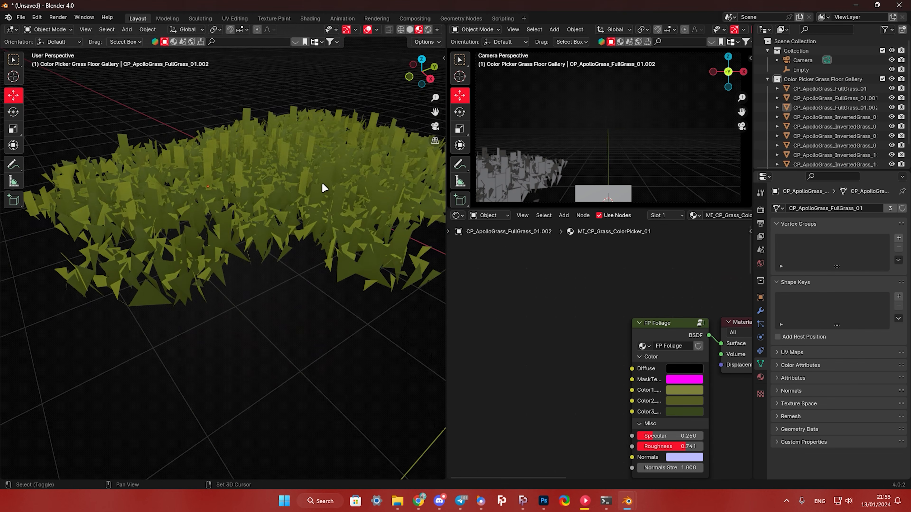
middle_drag(322, 186, 264, 234)
click(267, 233)
click(228, 182)
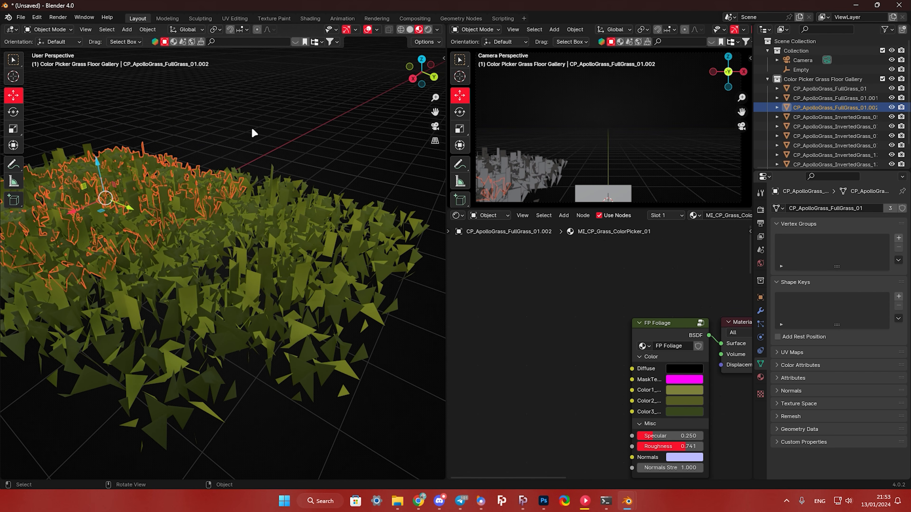
- Copy the Juno_T_ApolloGrass01.png texture node from its image plane into the grass material, and connect its Alpha to FP Foliage's MaskTexture
middle_drag(254, 132, 315, 197)
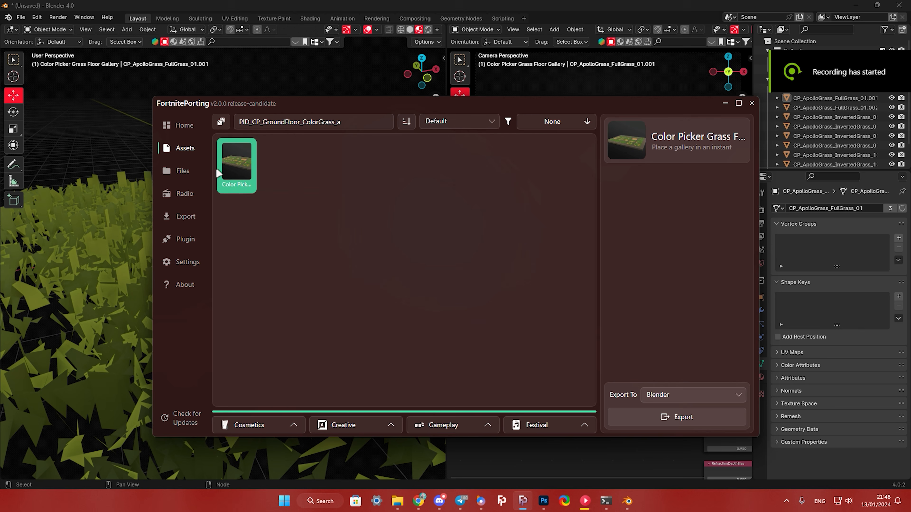
click(183, 170)
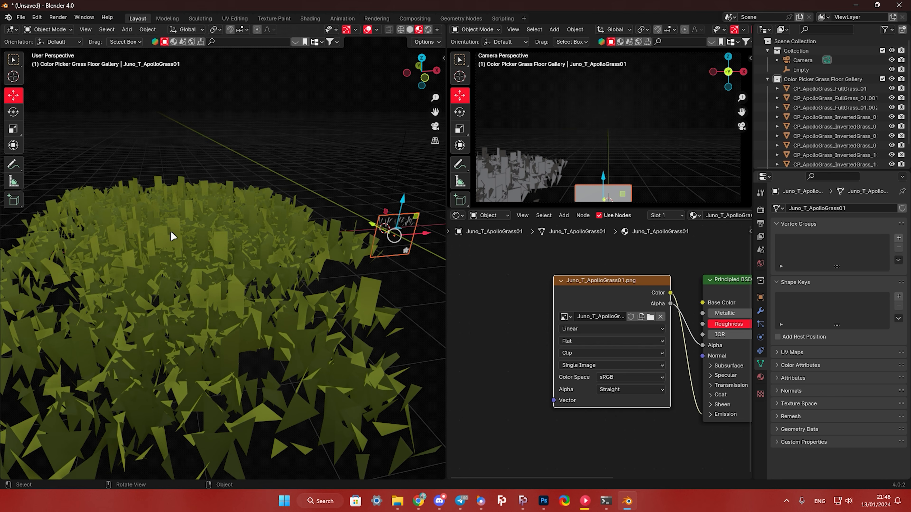
click(173, 233)
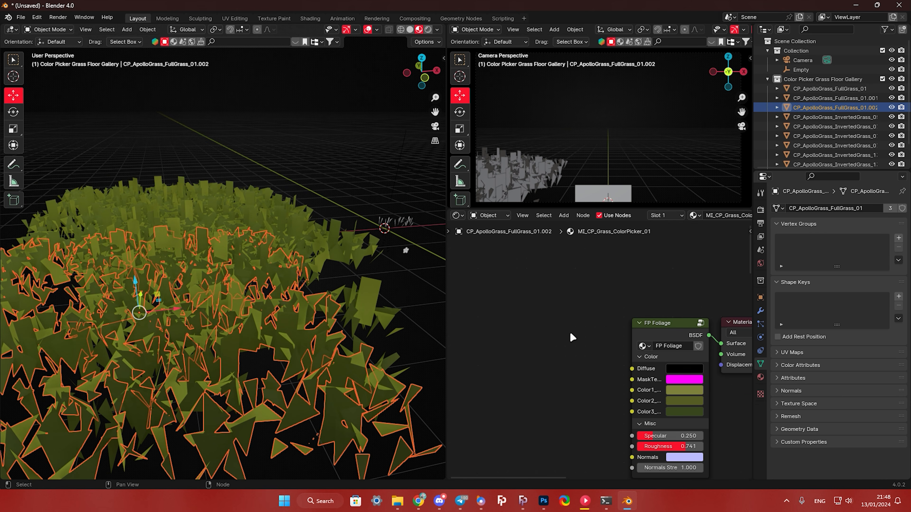
key(ctrl+v)
key(g)
click(549, 341)
drag(596, 350, 631, 379)
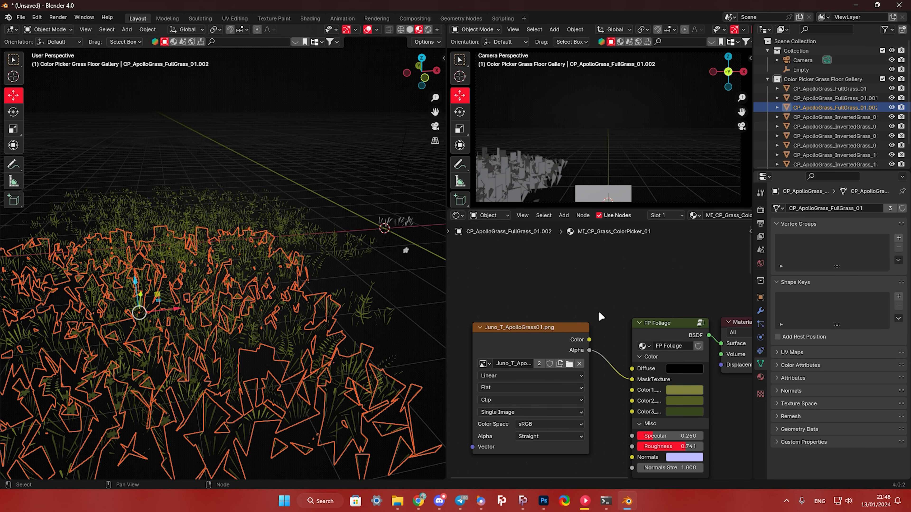
scroll(218, 254, up, 3)
scroll(187, 267, down, 4)
scroll(243, 283, up, 6)
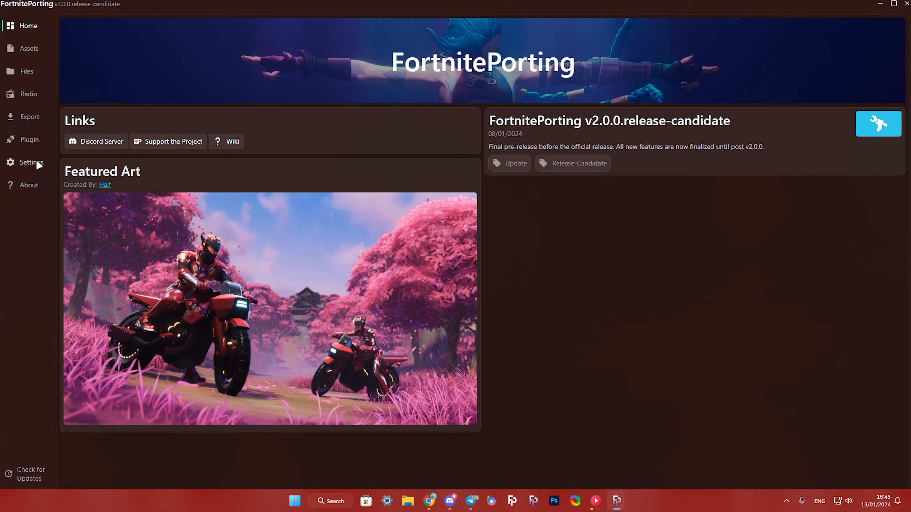
- Review FortnitePorting's application settings, including Show Console and Custom Assets Path
click(24, 165)
click(94, 57)
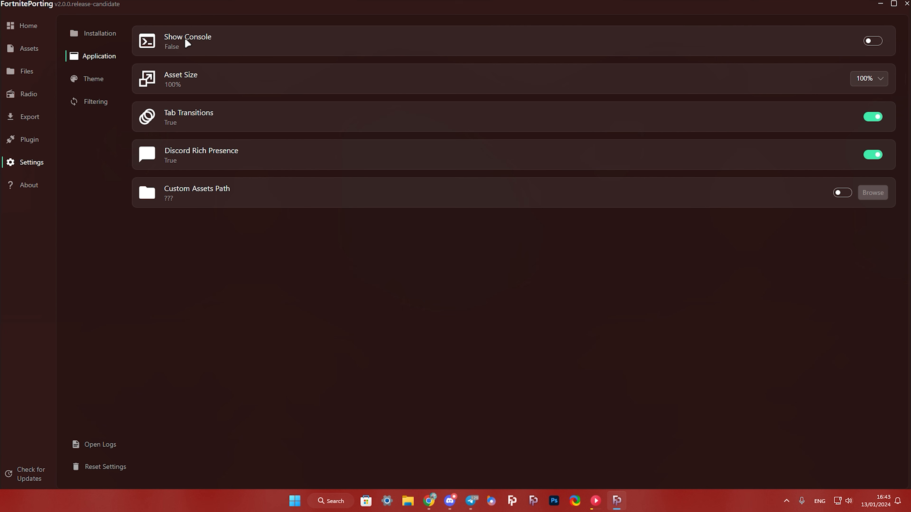
- Set the rig type in the Blender export options to Tasty Rig (IK)
click(30, 116)
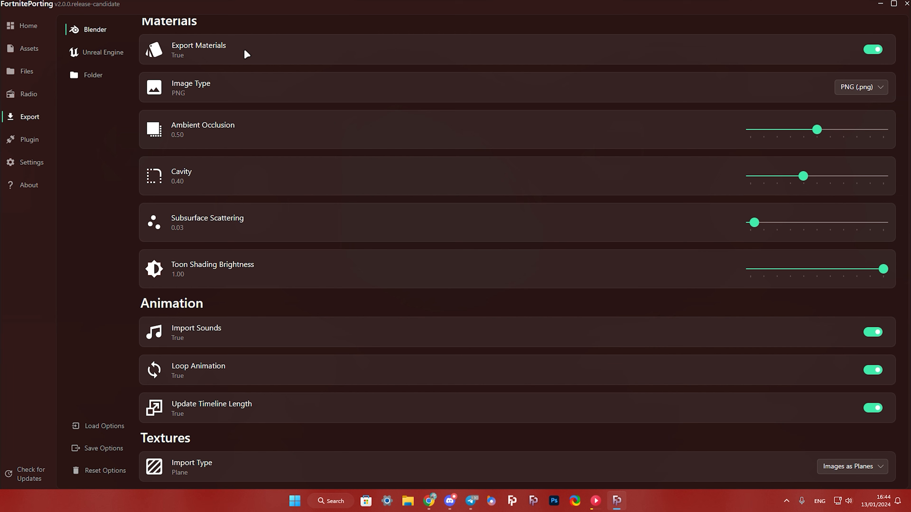
scroll(642, 265, up, 10)
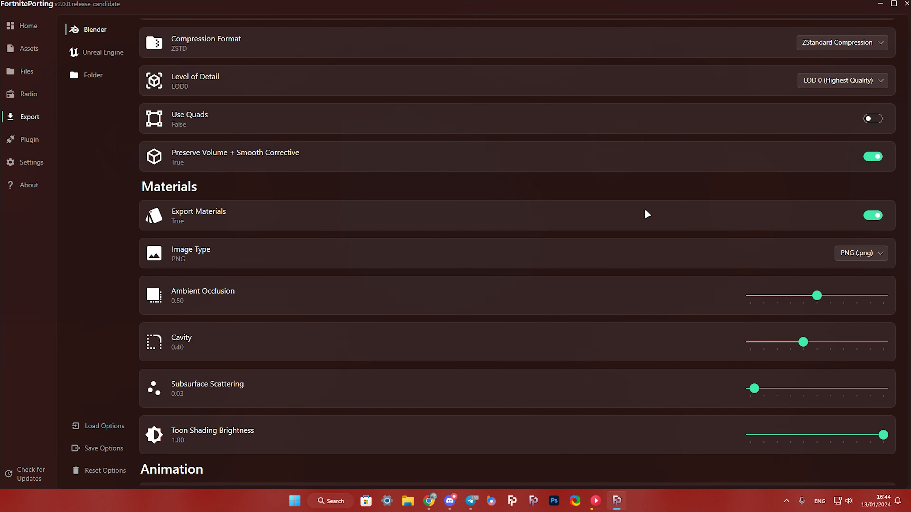
click(855, 155)
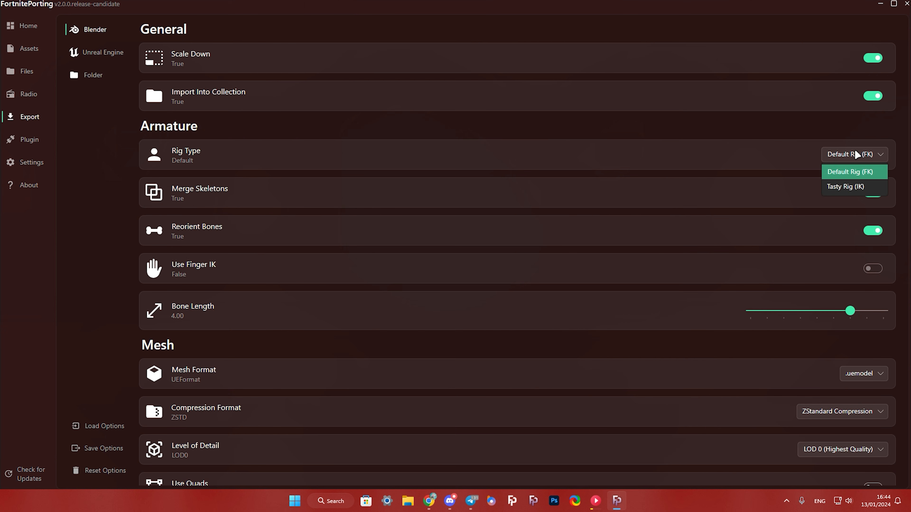
click(850, 186)
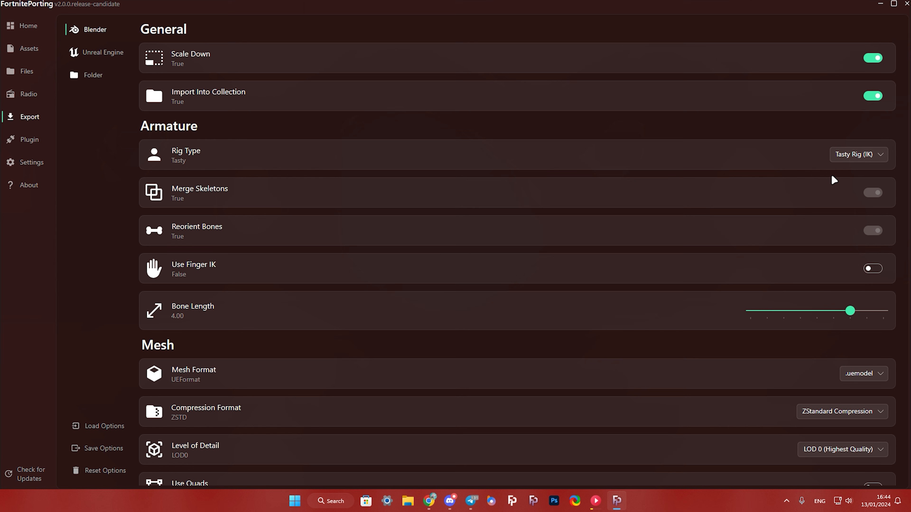
- Enable Use Finger IK and set Ambient Occlusion to 0.50 in the Blender export options
click(874, 269)
click(873, 268)
scroll(837, 276, down, 10)
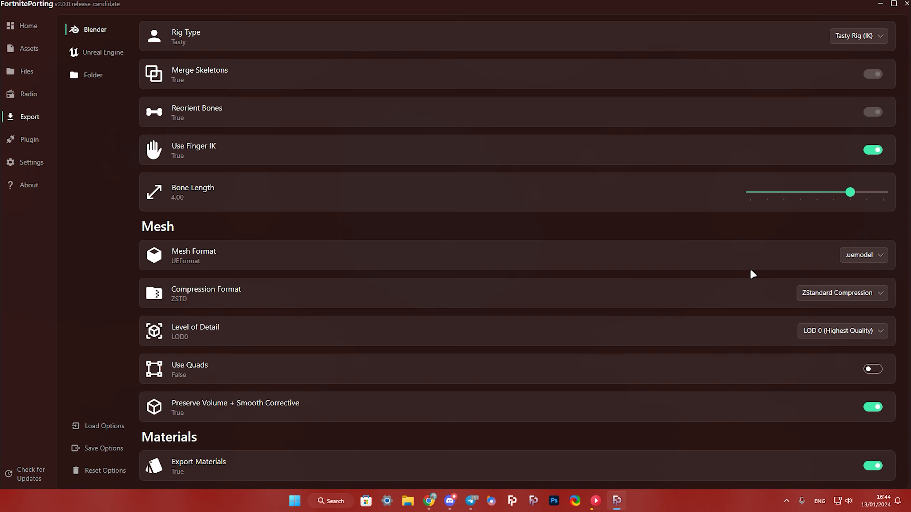
drag(820, 237, 816, 237)
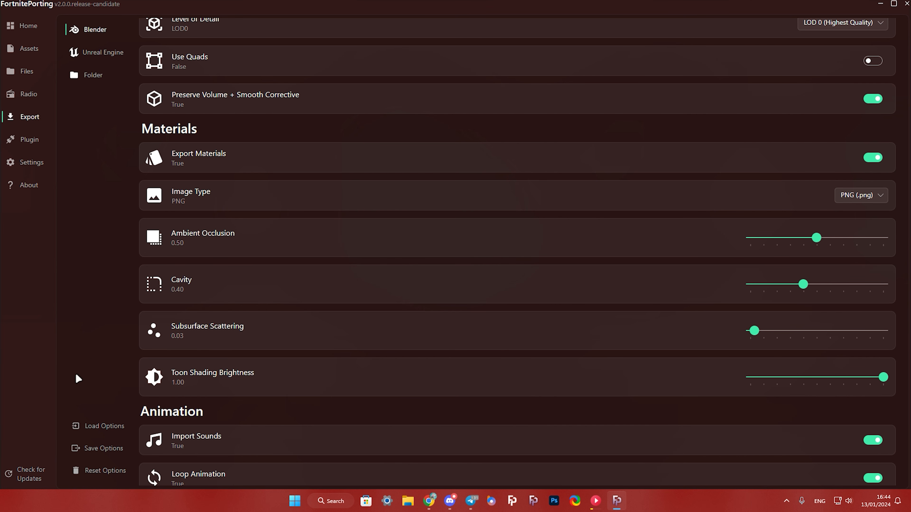
- Save the export options over the existing FP_Settings .fpexport file in the Downloads folder
click(97, 451)
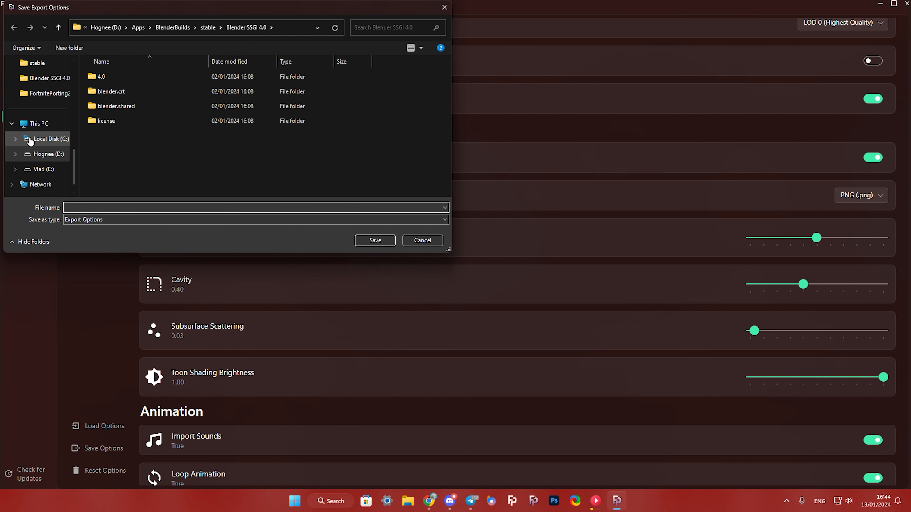
scroll(53, 122, up, 3)
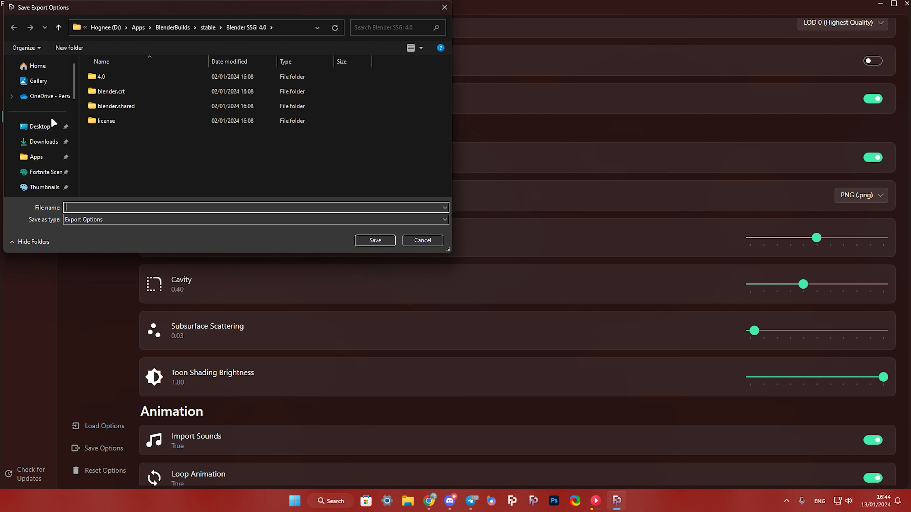
click(43, 141)
click(162, 119)
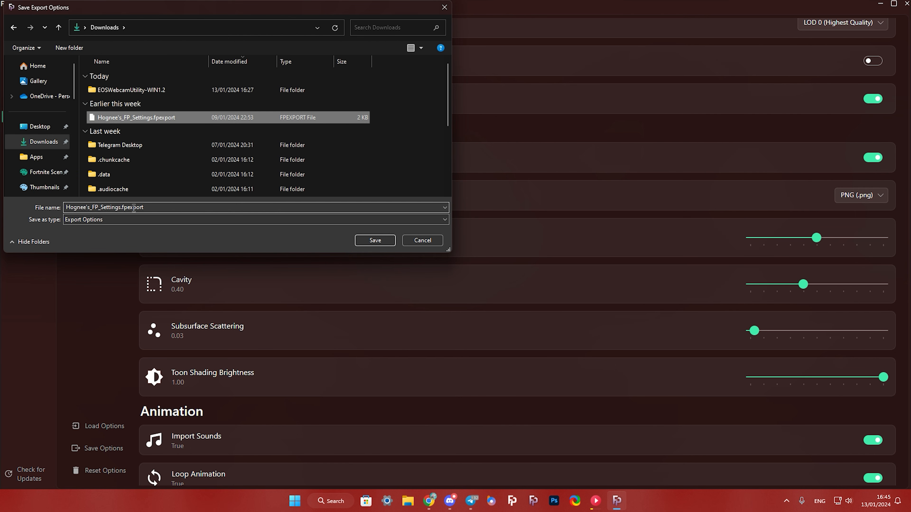
double_click(148, 207)
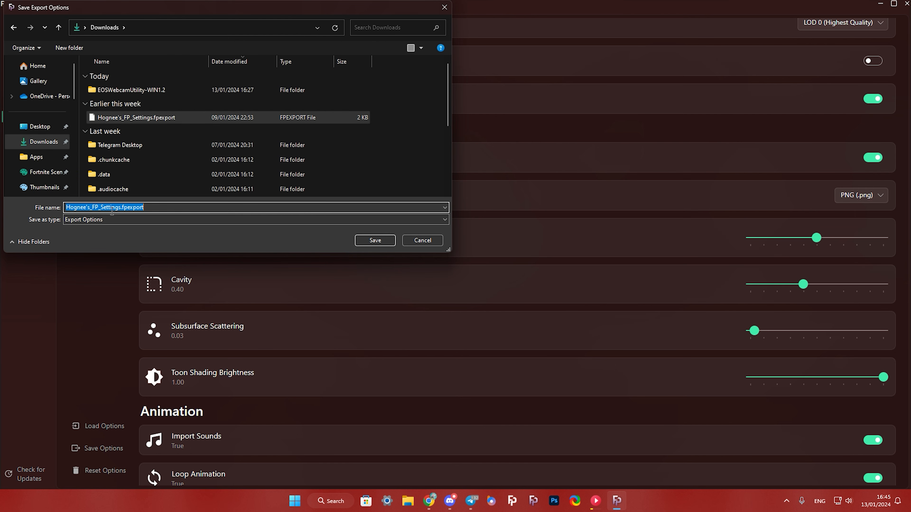
click(387, 237)
click(475, 251)
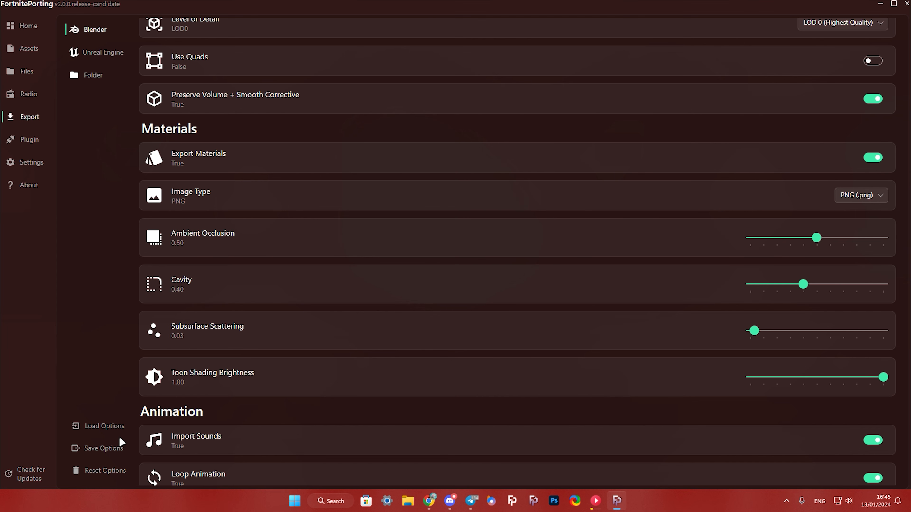
- Load the export options from the saved .fpexport file
click(108, 425)
click(143, 92)
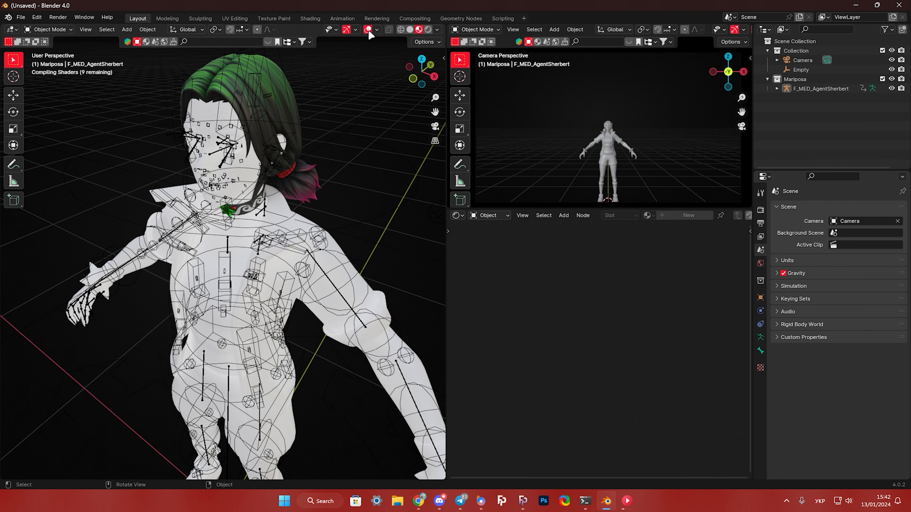
- Export the Mariposa outfit to Blender and inspect the imported character up close
scroll(311, 190, down, 6)
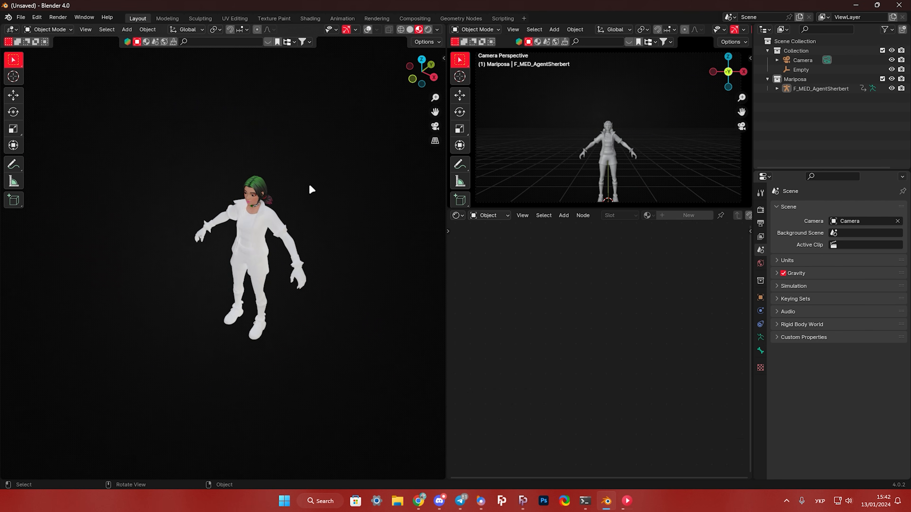
middle_drag(311, 190, 340, 165)
scroll(311, 189, up, 3)
shift+middle_drag(311, 189, 240, 229)
scroll(222, 230, up, 4)
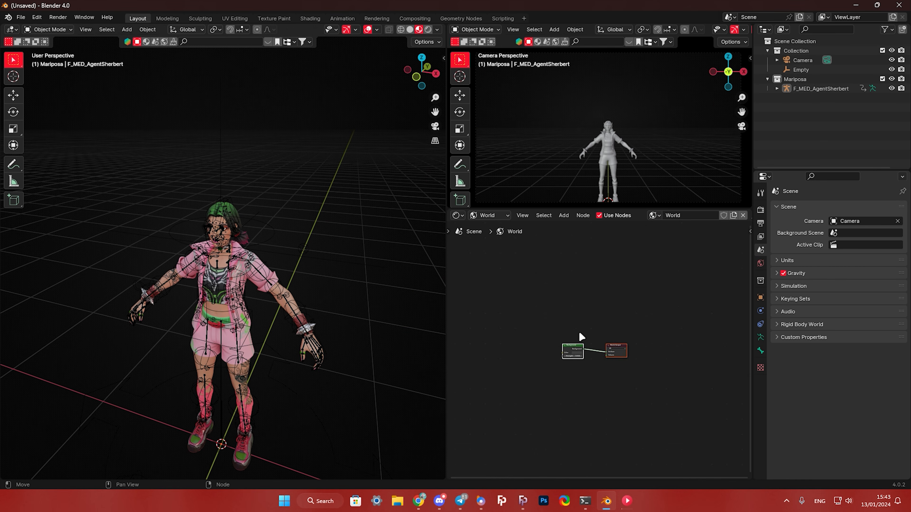
scroll(579, 334, up, 3)
- Set the world background to a dark blue at strength 0.6, add a Sun light above Mariposa and tilt it about the Y axis
click(574, 369)
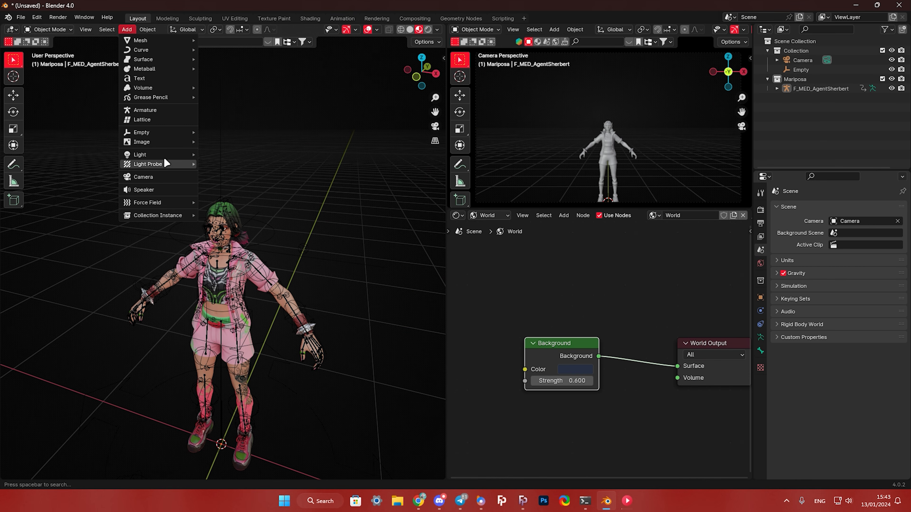
click(215, 169)
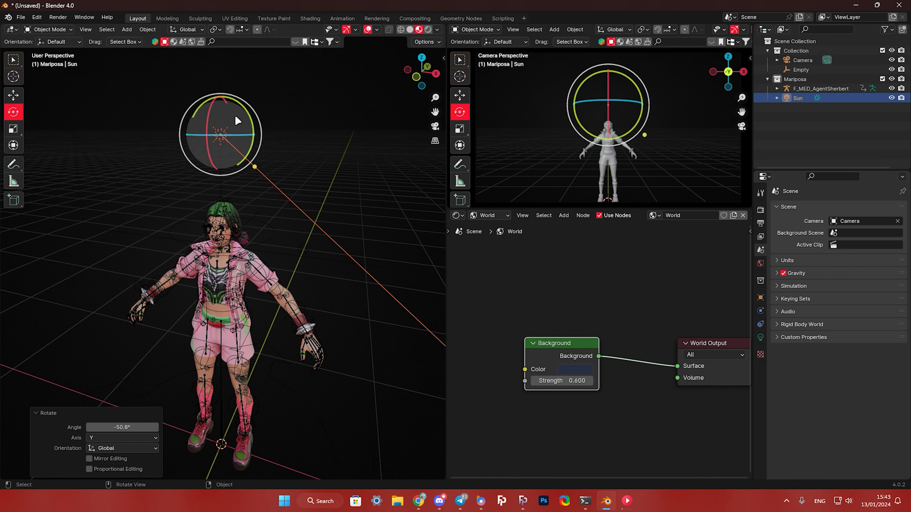
drag(235, 115, 445, 373)
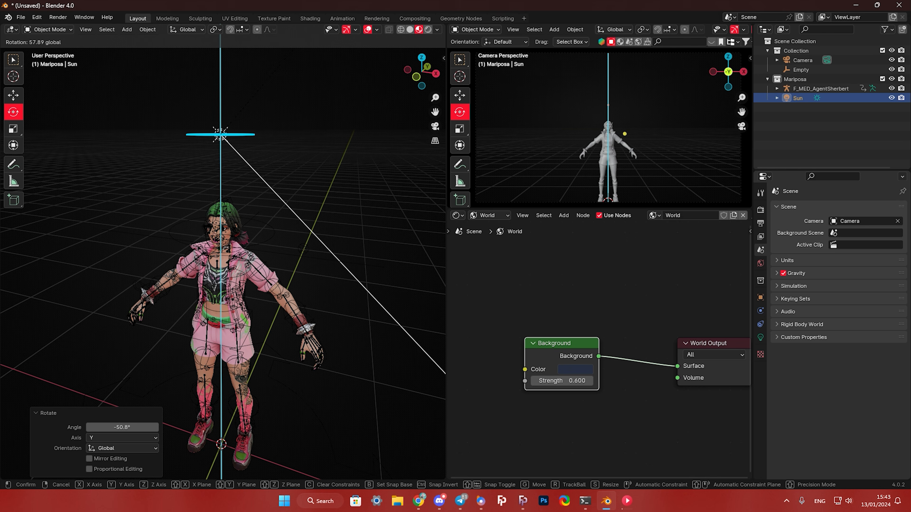
- Rotate the Sun light about 75.9° around the Z axis and give it a warm colour with strength 8
drag(287, 56, 287, 60)
drag(253, 141, 245, 72)
click(776, 338)
click(777, 338)
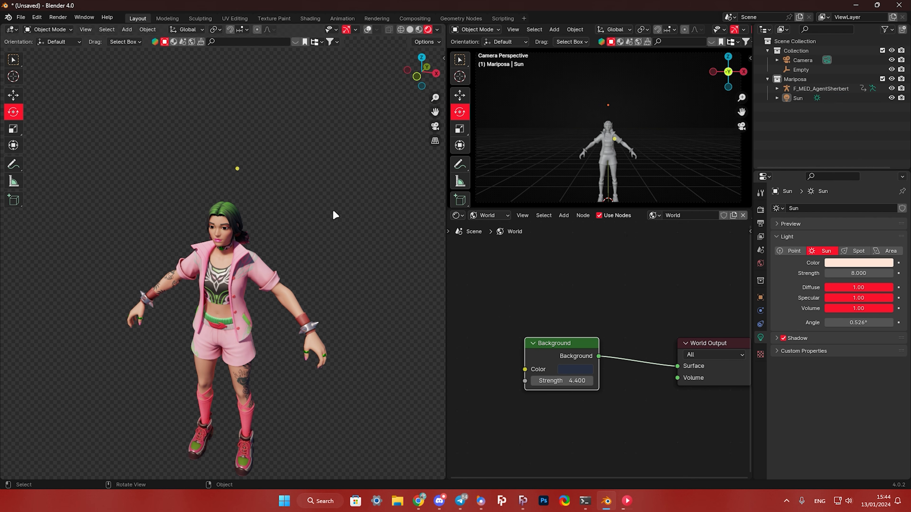
shift+middle_drag(335, 214, 340, 194)
- Switch to FortnitePorting, export the Barn prefab to Blender and inspect the imported building from several sides
click(522, 501)
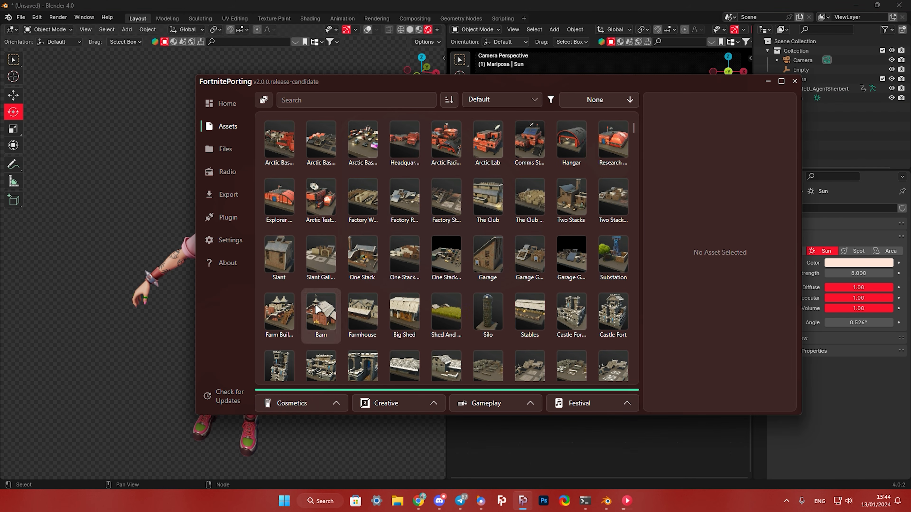
click(317, 309)
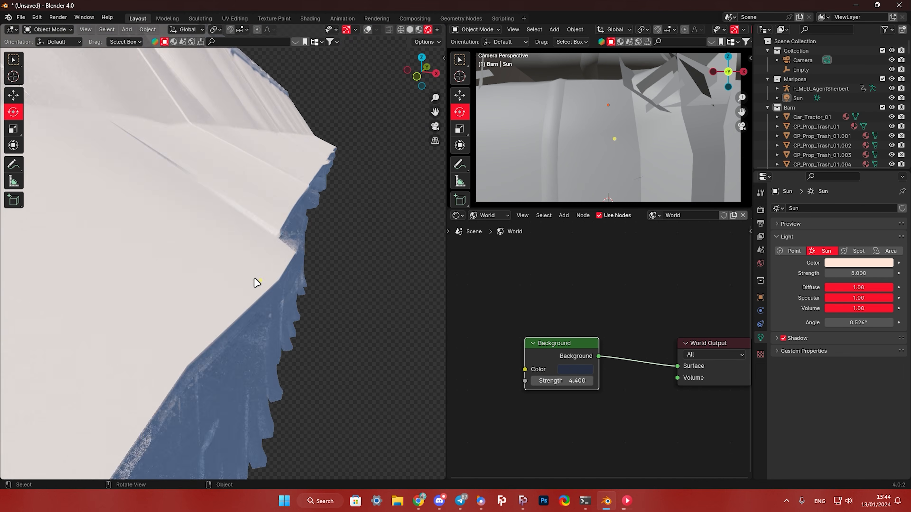
scroll(254, 279, down, 10)
scroll(372, 209, up, 2)
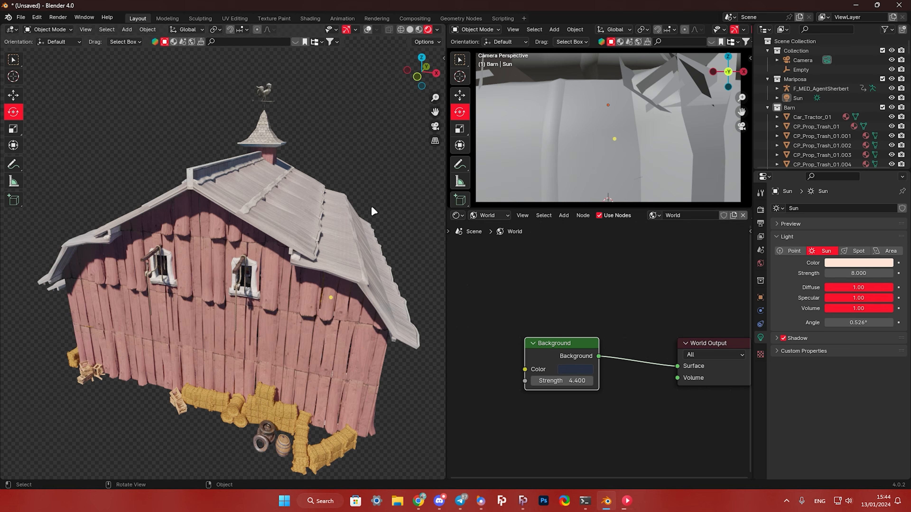
scroll(372, 210, down, 4)
middle_drag(273, 251, 352, 251)
shift+middle_drag(309, 294, 230, 310)
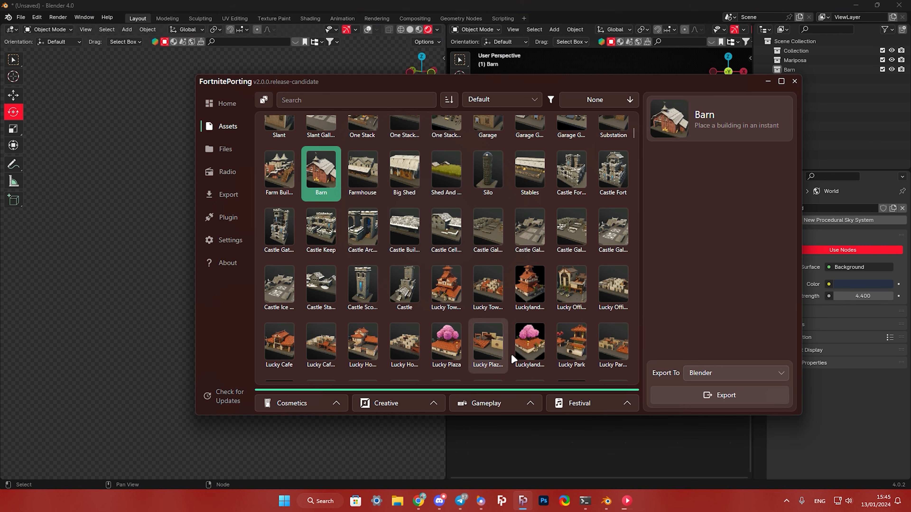
- Import the Lucky Park prefab and light it with a new warm Sun light of strength 8
click(571, 364)
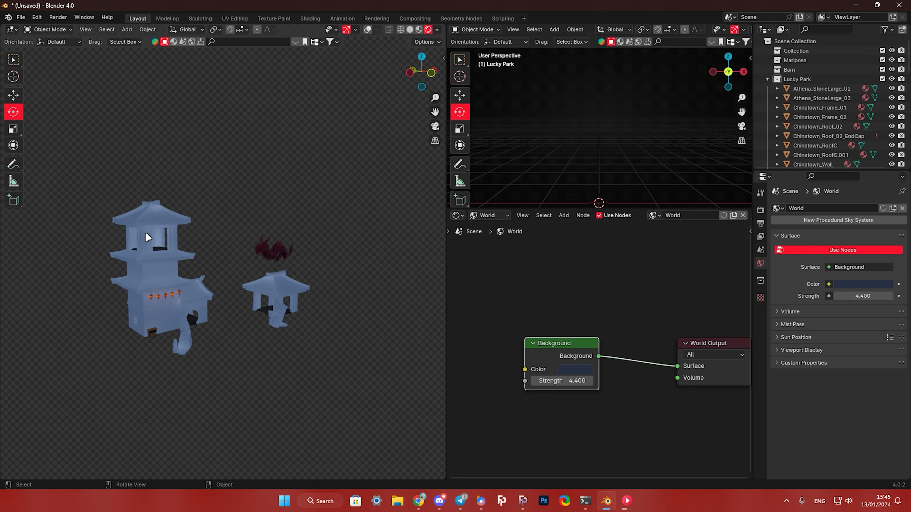
scroll(146, 232, up, 4)
click(127, 30)
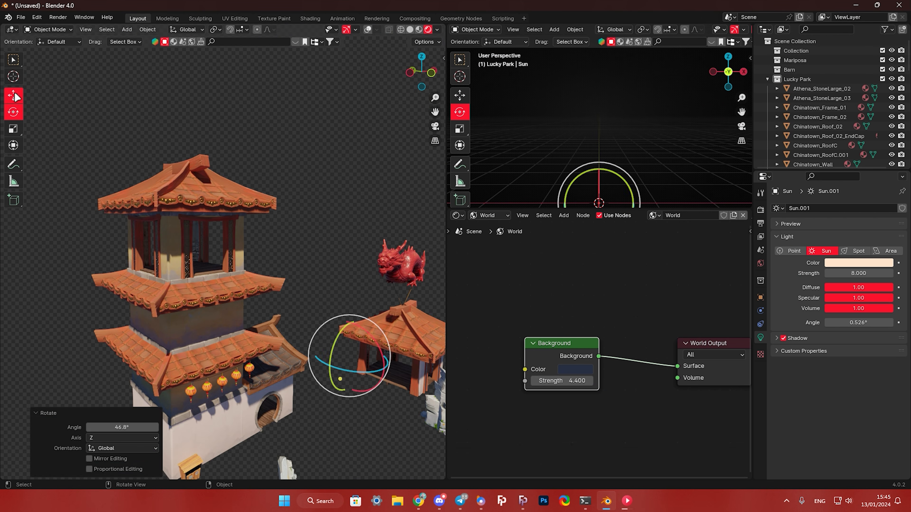
click(13, 96)
click(315, 271)
scroll(264, 307, down, 2)
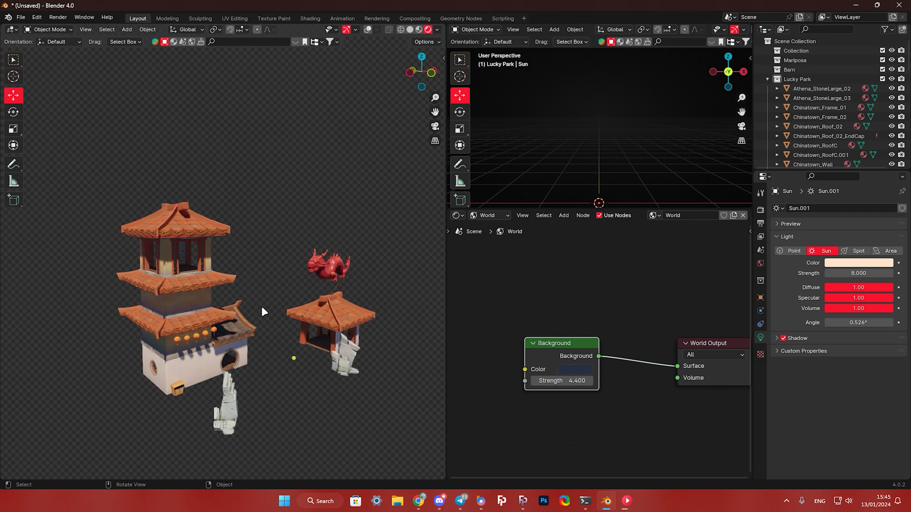
middle_drag(263, 311, 177, 311)
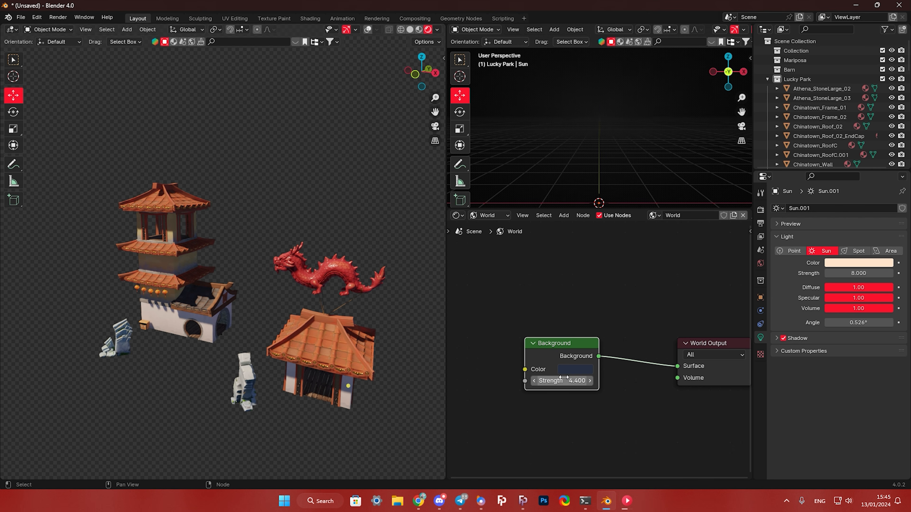
- Set the world background strength to 4.9 and inspect the Lucky Park pavilion, dragon and tower up close
mouse_move(564, 378)
mouse_down()
mouse_move(591, 378)
mouse_move(574, 378)
mouse_up()
scroll(323, 341, up, 6)
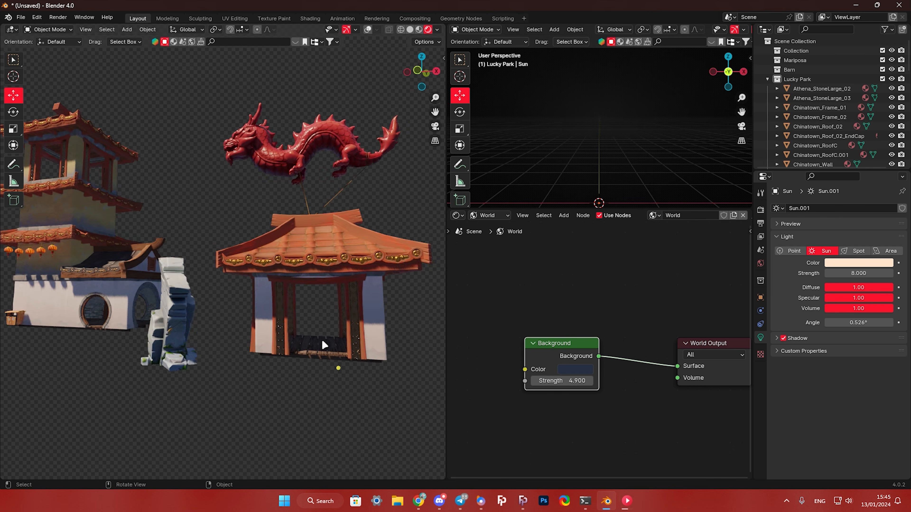
scroll(283, 351, down, 8)
shift+middle_drag(260, 335, 324, 319)
scroll(323, 317, up, 2)
mouse_move(215, 299)
middle_down()
mouse_move(280, 291)
mouse_move(255, 301)
mouse_move(203, 297)
mouse_move(238, 298)
mouse_move(225, 293)
middle_up()
scroll(256, 302, up, 1)
scroll(228, 298, down, 1)
scroll(230, 297, up, 1)
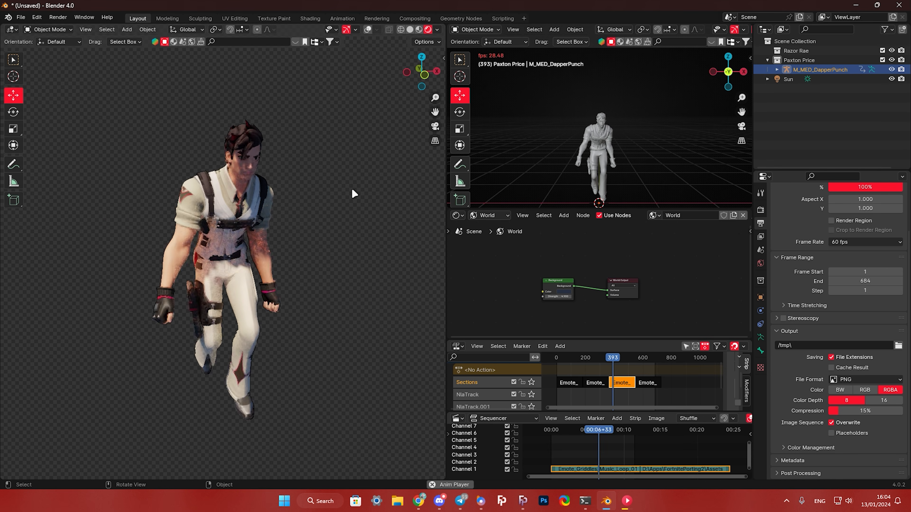
- Set the scene's output frame rate to 120 fps for the Paxton Price emote animation
click(856, 241)
click(871, 340)
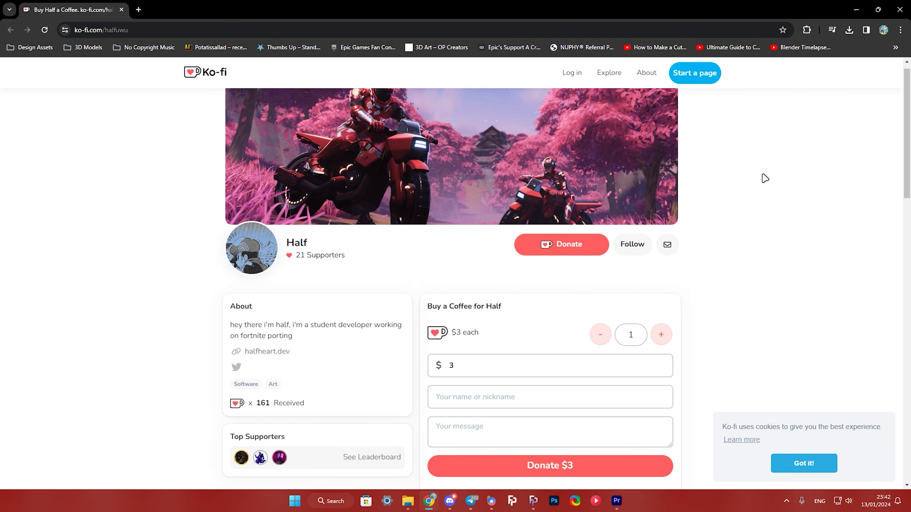
- On the FortnitePorting developer's Ko-fi page in the browser, set the donation amount to 99999999
scroll(516, 287, down, 2)
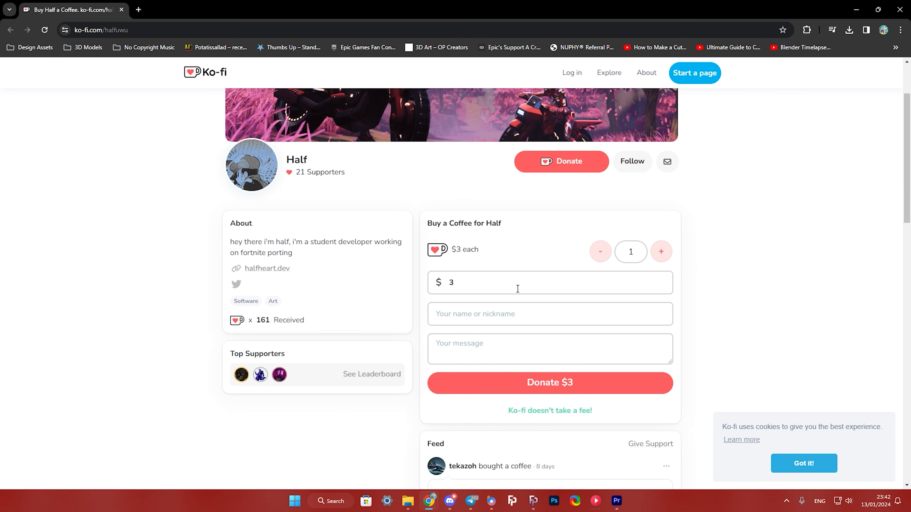
drag(516, 287, 421, 287)
text(99999999)
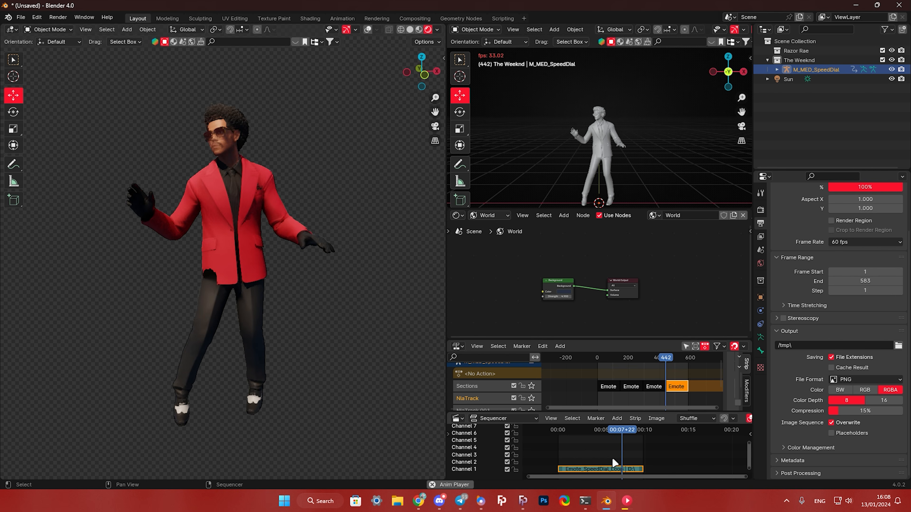
- Try deleting The Weeknd emote's sound strip from the sequencer and undo the deletion
click(612, 468)
key(Delete)
key(ctrl+z)
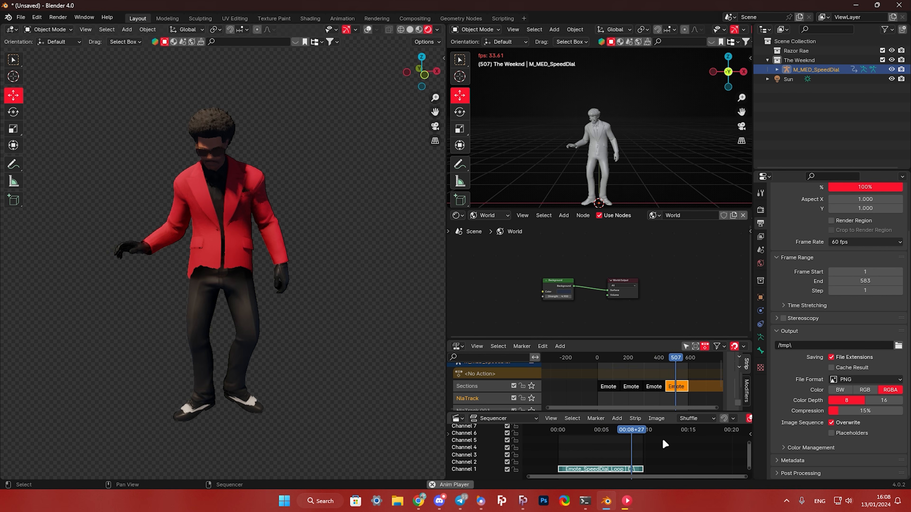
- Add a strip modifier to the Emote_SpeedDial_Loop sound strip in the sequencer
right_click(613, 465)
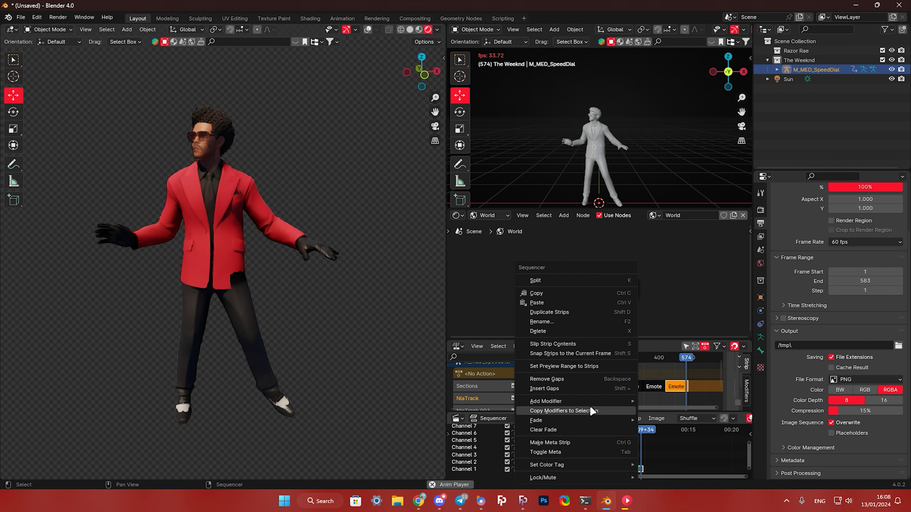
mouse_move(590, 402)
click(681, 402)
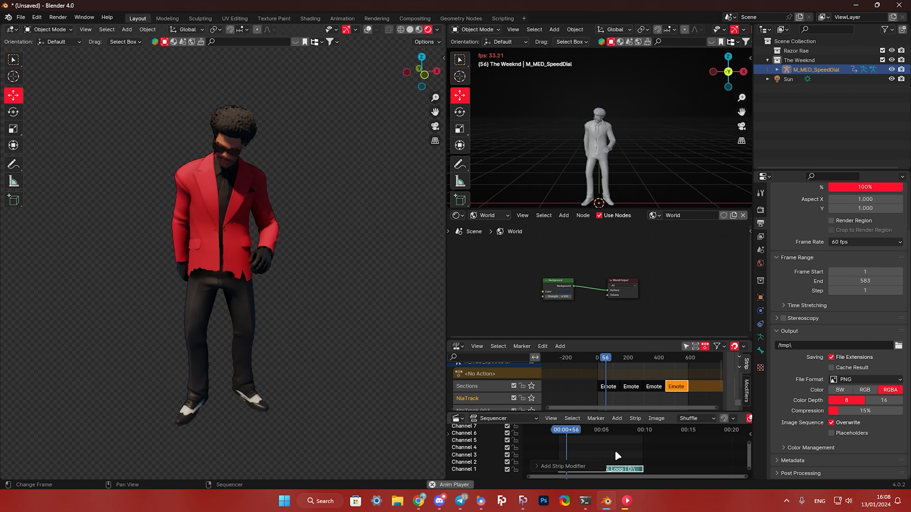